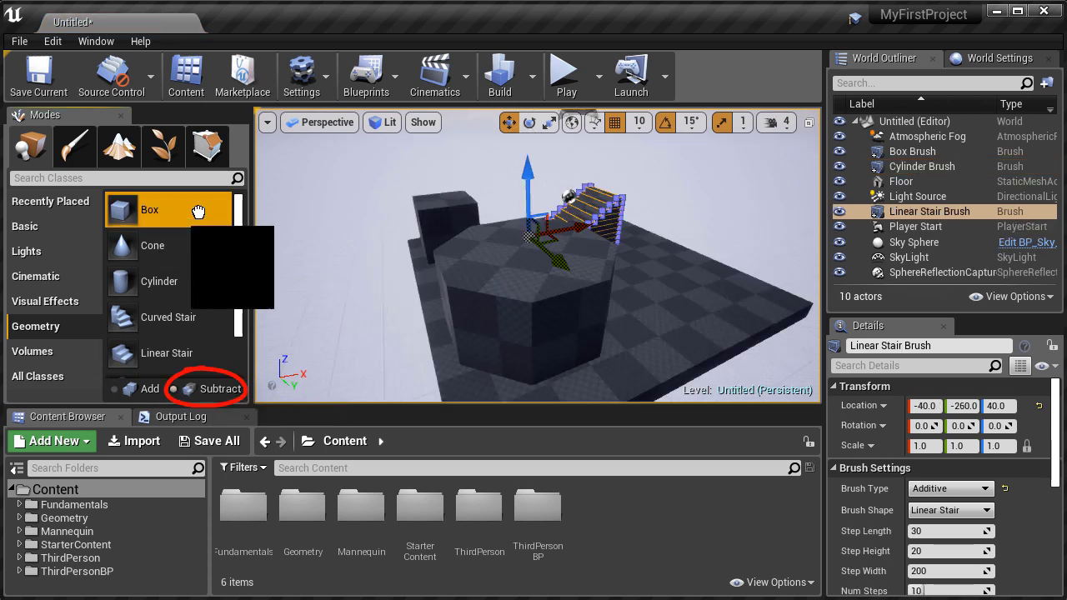
# Step: Place a subtractive Box brush in the level and raise it upward
pyautogui.moveTo(149, 209)
pyautogui.mouseDown()
pyautogui.moveTo(487, 262)
pyautogui.moveTo(510, 251)
pyautogui.mouseUp()
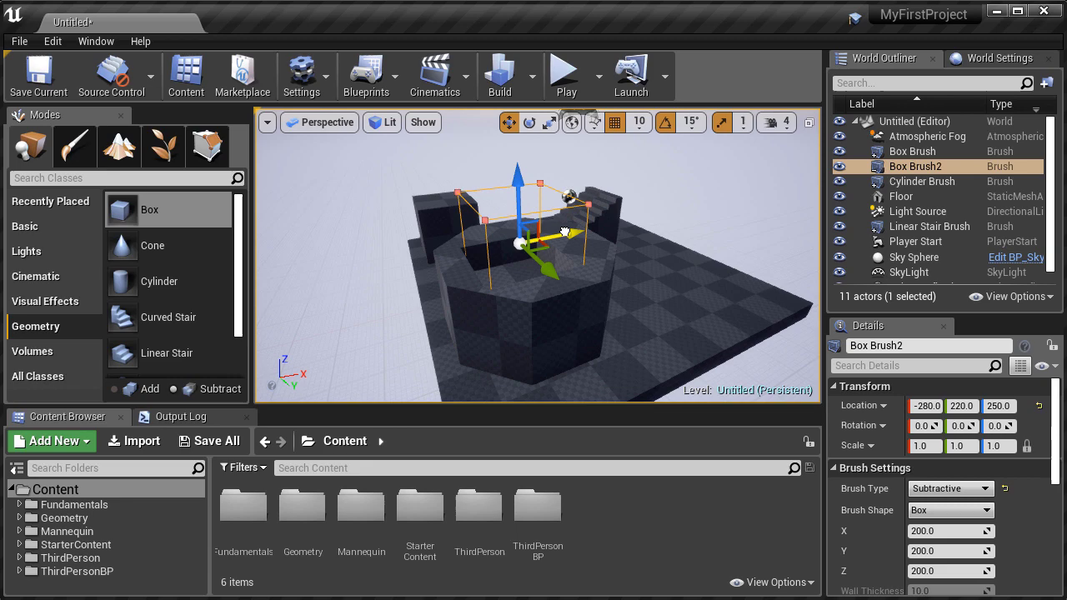
pyautogui.moveTo(566, 233)
pyautogui.mouseDown(button='right')
pyautogui.moveTo(550, 259)
pyautogui.moveTo(584, 319)
pyautogui.mouseUp(button='right')
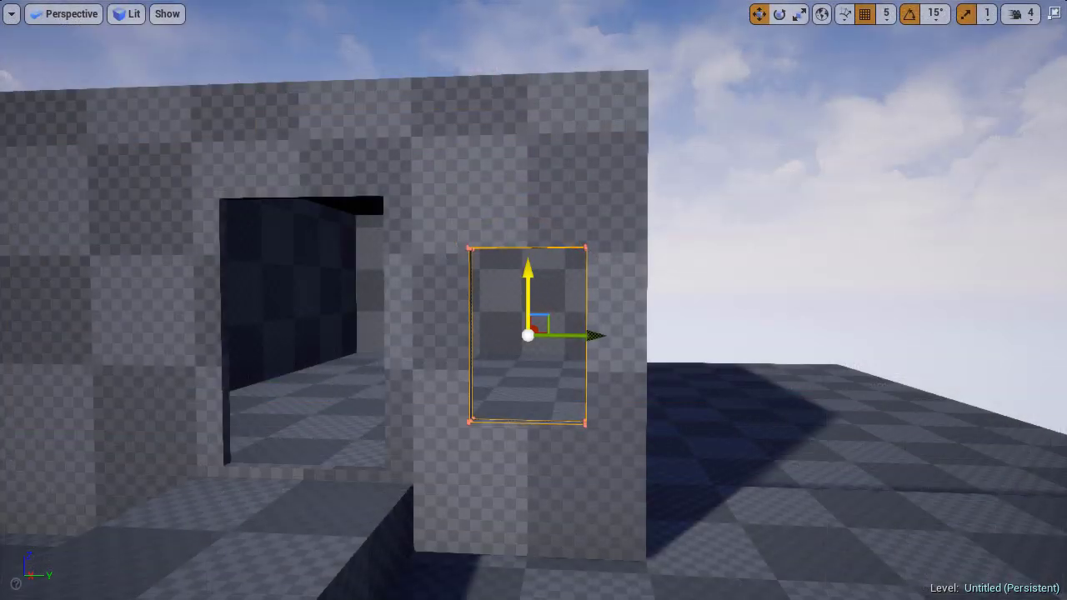
pyautogui.moveTo(534, 277)
pyautogui.mouseDown()
pyautogui.moveTo(534, 200)
pyautogui.moveTo(531, 259)
pyautogui.moveTo(531, 239)
pyautogui.mouseUp()
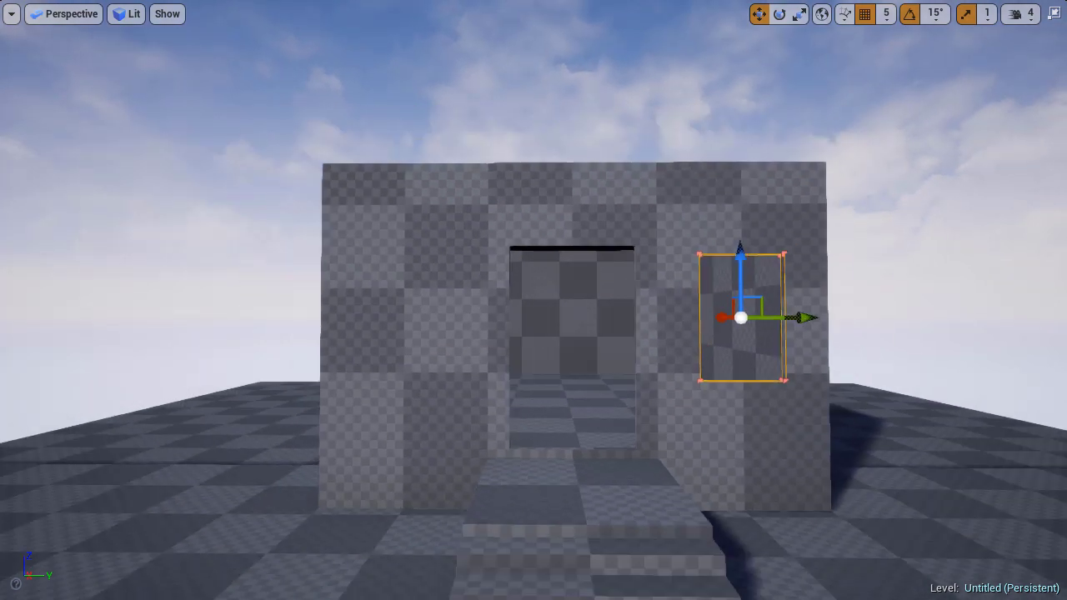
pyautogui.keyDown('alt'); pyautogui.moveTo(534, 300); pyautogui.dragTo(612, 291); pyautogui.keyUp('alt')
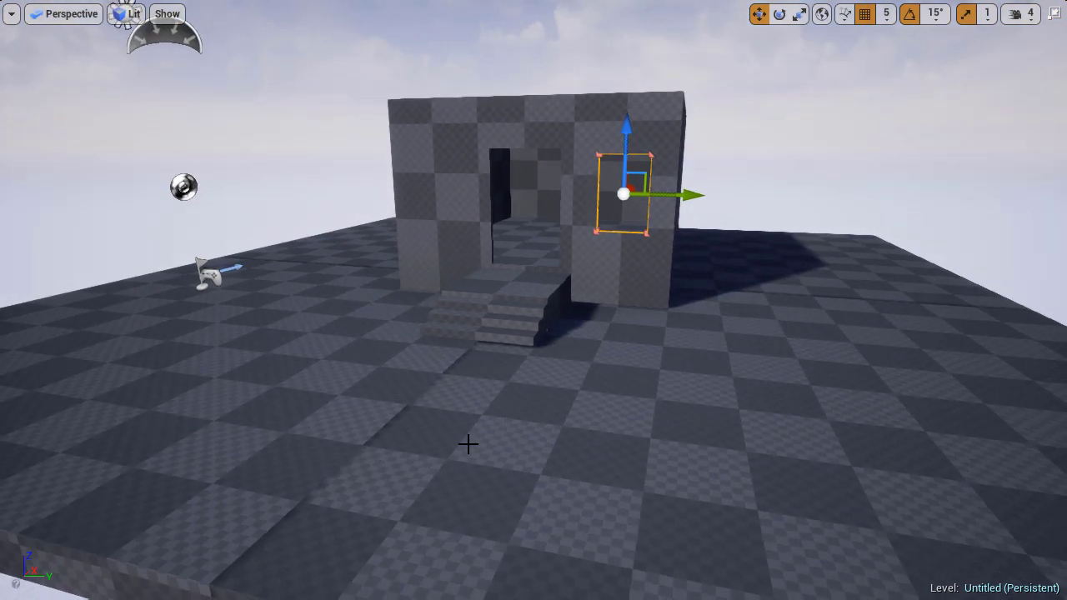
# Step: Play the level from the chosen floor spot and run toward the doorway
pyautogui.rightClick(469, 442)
pyautogui.click(512, 395)
pyautogui.press('w')
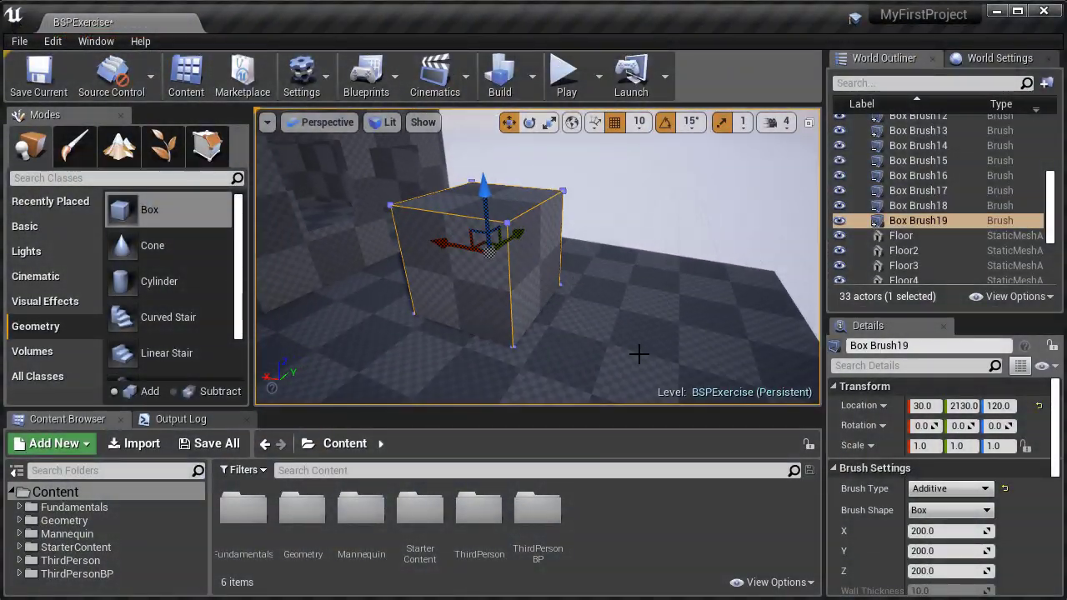
# Step: Alt-drag a copy of the box brush sideways and set its Brush Type to Subtractive
pyautogui.moveTo(450, 245)
pyautogui.keyDown('alt'); pyautogui.mouseDown()
pyautogui.moveTo(495, 258)
pyautogui.moveTo(543, 190)
pyautogui.moveTo(540, 170)
pyautogui.mouseUp(); pyautogui.keyUp('alt')
pyautogui.click(957, 490)
pyautogui.click(932, 514)
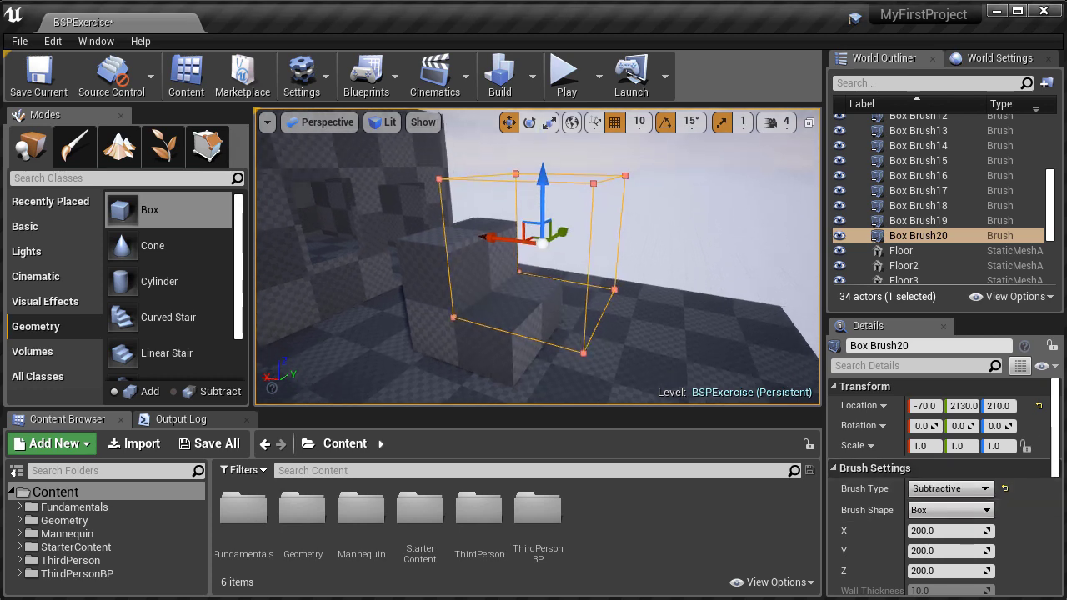
pyautogui.hotkey('shift', '5')
pyautogui.moveTo(558, 213); pyautogui.dragTo(543, 326, button='right')
pyautogui.hotkey('shift', '1')
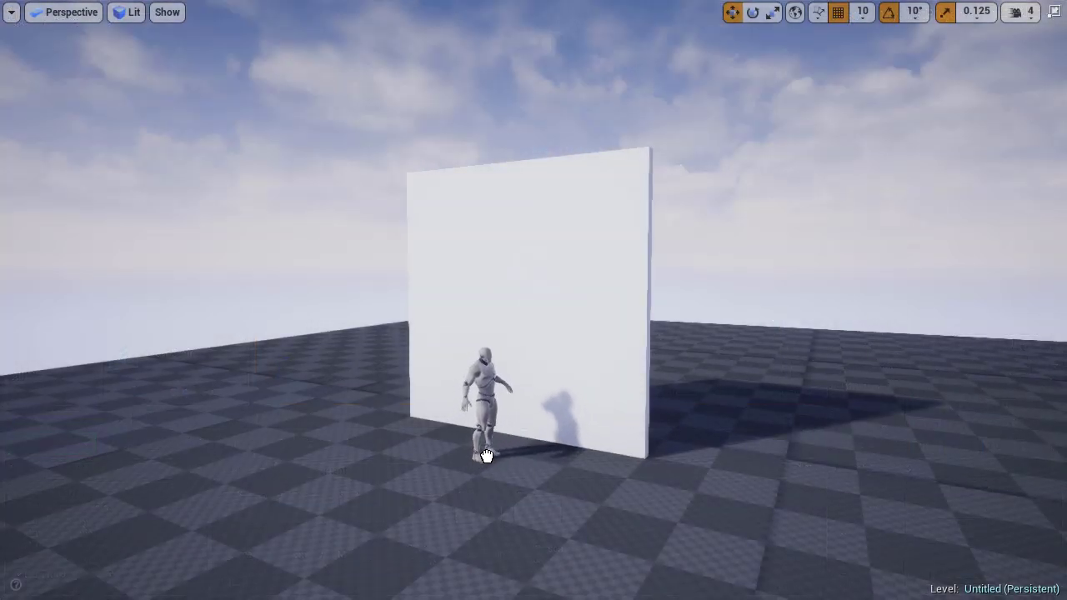
# Step: Rotate the mannequin about 30° around its vertical axis
pyautogui.click(487, 455)
pyautogui.press('e')
pyautogui.moveTo(523, 479); pyautogui.dragTo(540, 474)
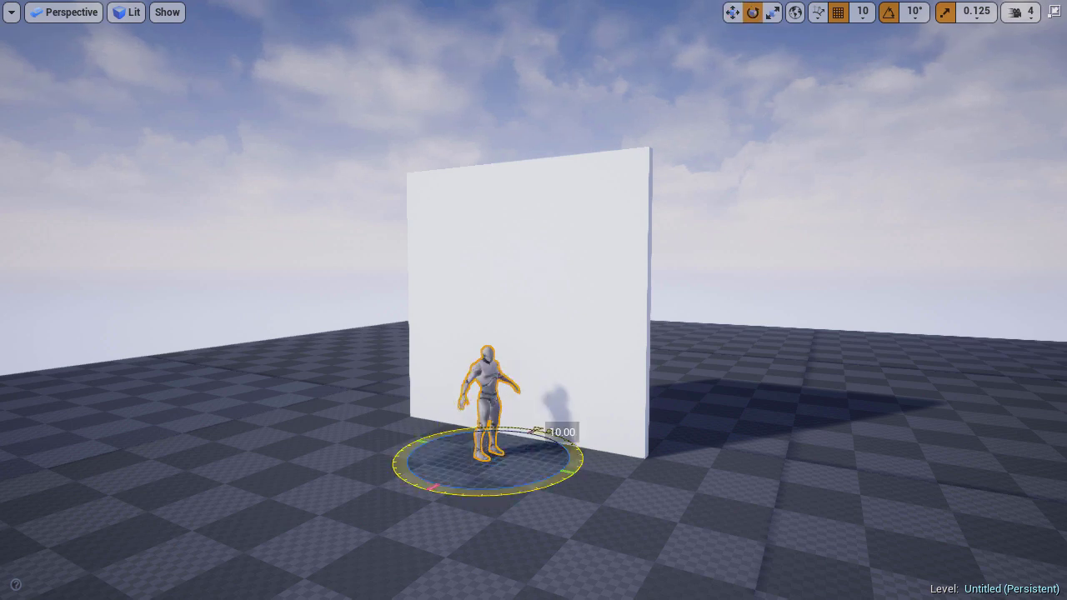
pyautogui.moveTo(537, 431); pyautogui.dragTo(600, 479)
pyautogui.press('r')
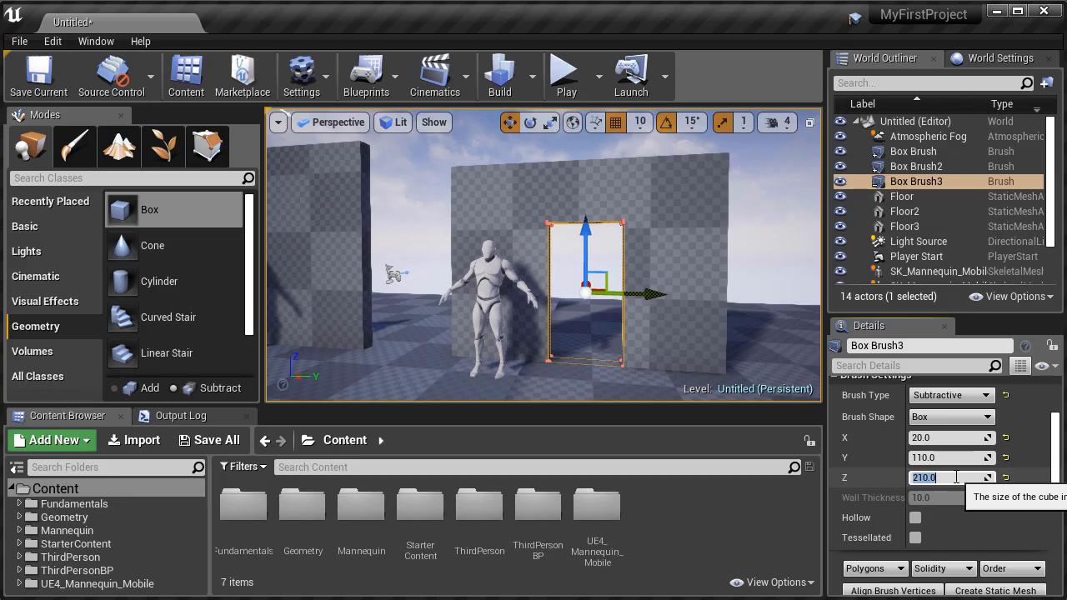
# Step: Raise the doorway brush slightly and set its Y size to 130
pyautogui.click(957, 477)
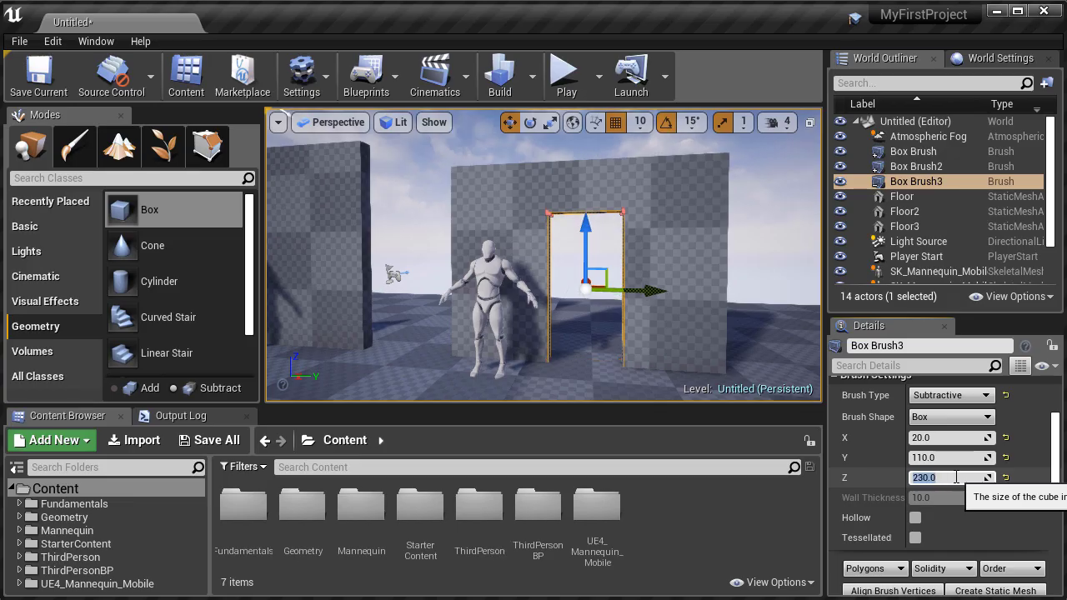
pyautogui.moveTo(587, 242)
pyautogui.mouseDown()
pyautogui.moveTo(586, 229)
pyautogui.moveTo(586, 239)
pyautogui.mouseUp()
pyautogui.click(951, 458)
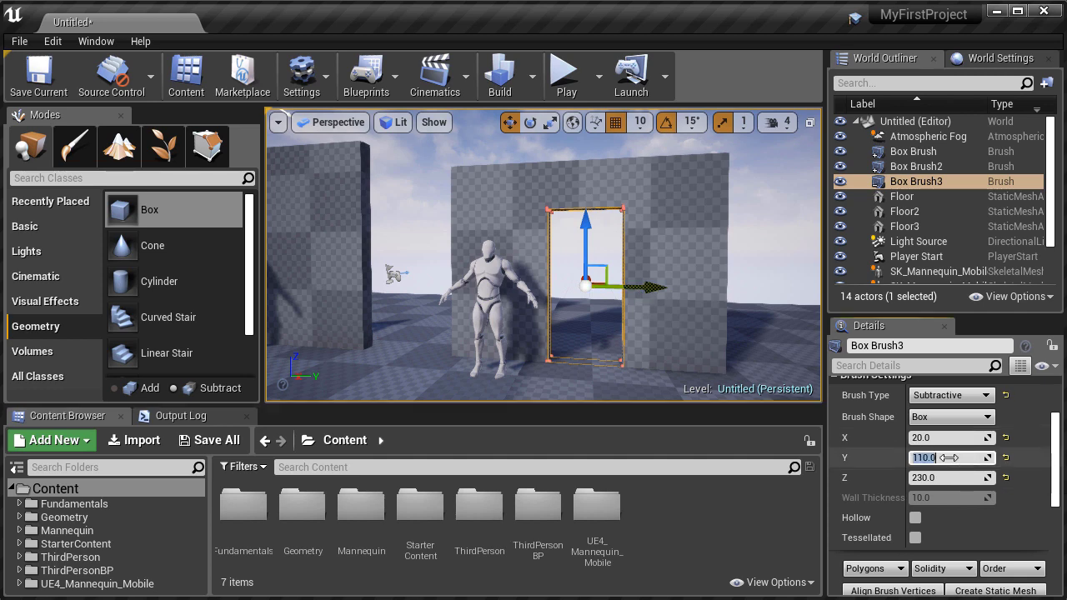
pyautogui.write('130')
pyautogui.press('Return')
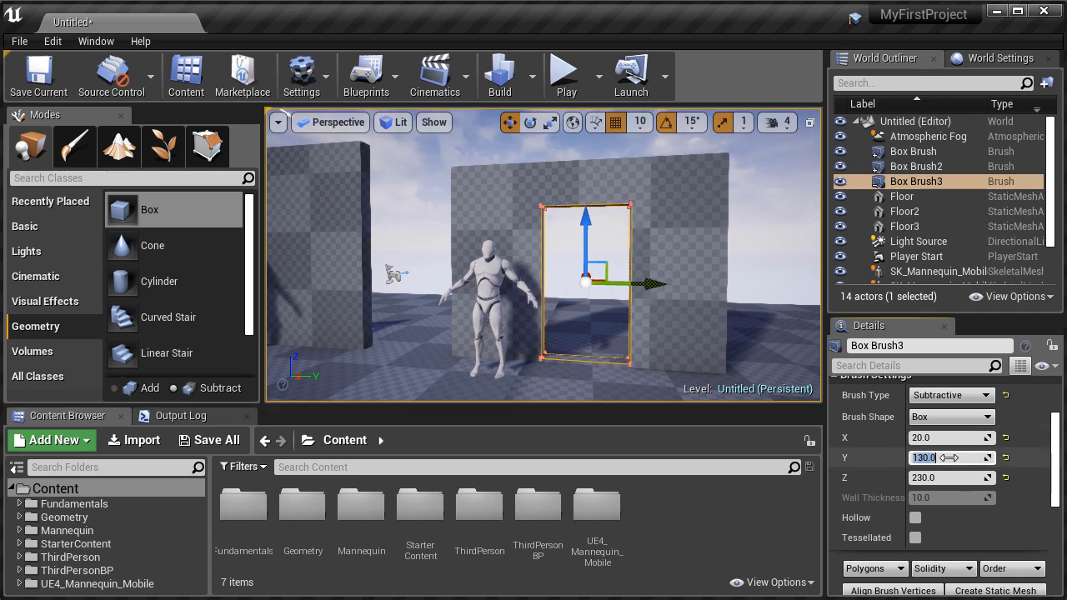
# Step: Move the mannequin into the doorway to check the fit, then back out
pyautogui.moveTo(628, 358); pyautogui.dragTo(628, 321)
pyautogui.press('F11')
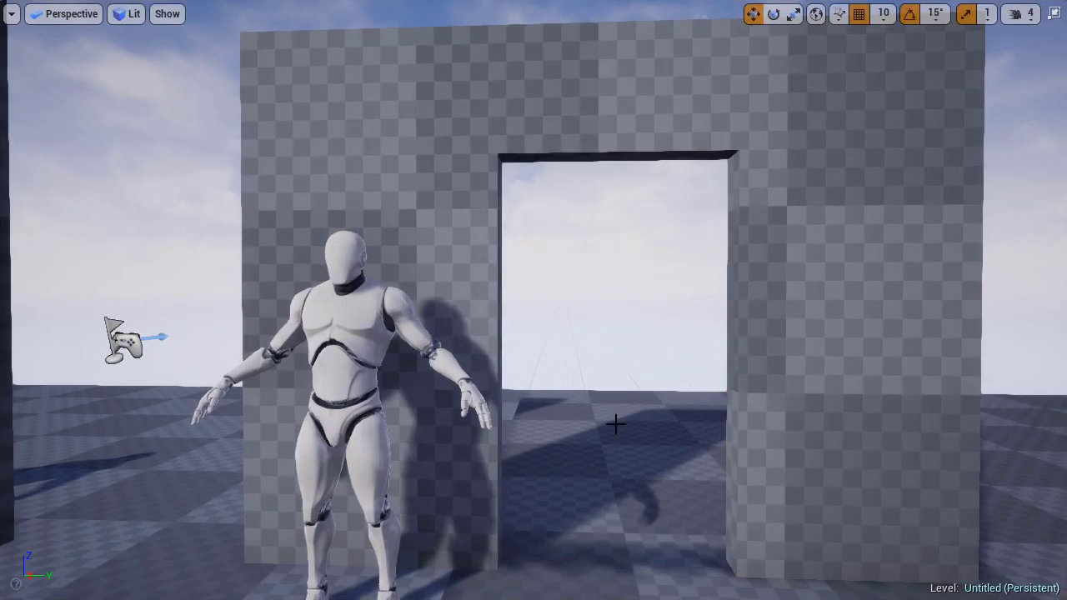
pyautogui.scroll(-5, 615, 424)
pyautogui.click(442, 333)
pyautogui.moveTo(506, 444); pyautogui.dragTo(684, 443)
pyautogui.moveTo(697, 400)
pyautogui.mouseDown(button='right')
pyautogui.moveTo(667, 392)
pyautogui.moveTo(696, 399)
pyautogui.mouseUp(button='right')
pyautogui.moveTo(696, 399); pyautogui.dragTo(607, 410)
pyautogui.moveTo(607, 409)
pyautogui.mouseDown(button='right')
pyautogui.moveTo(608, 401)
pyautogui.moveTo(617, 409)
pyautogui.mouseUp(button='right')
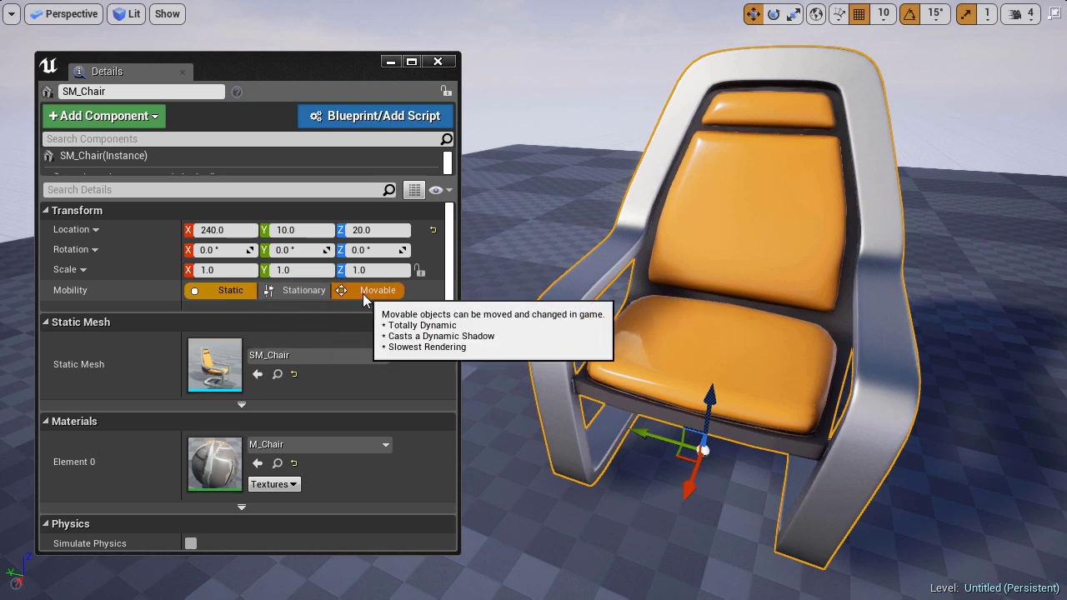
# Step: Cycle the chair's mobility through Stationary and Movable, ending on Static
pyautogui.click(302, 291)
pyautogui.click(380, 291)
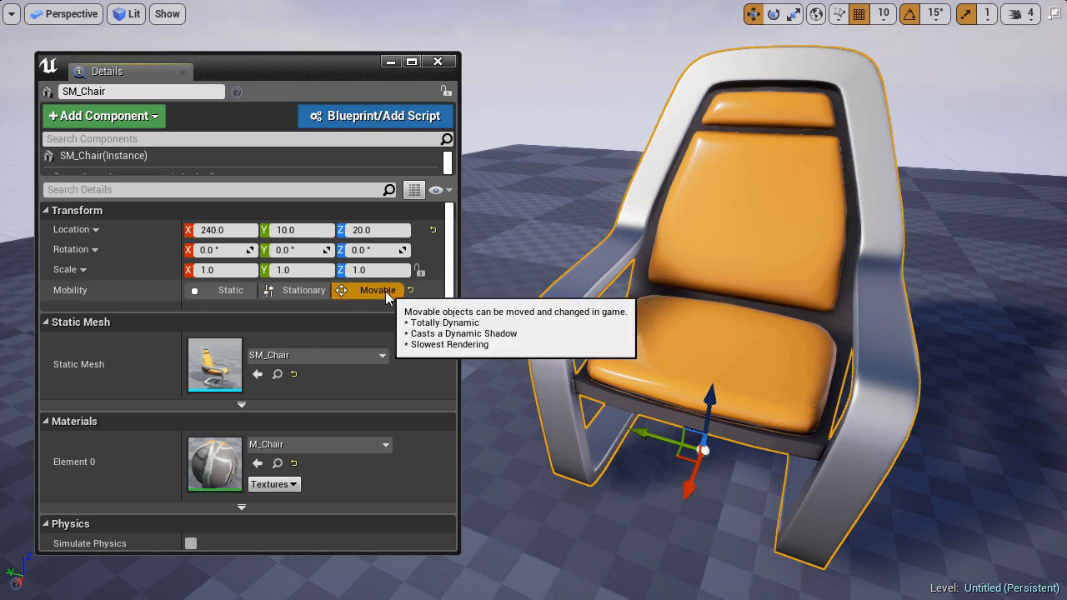
pyautogui.click(244, 294)
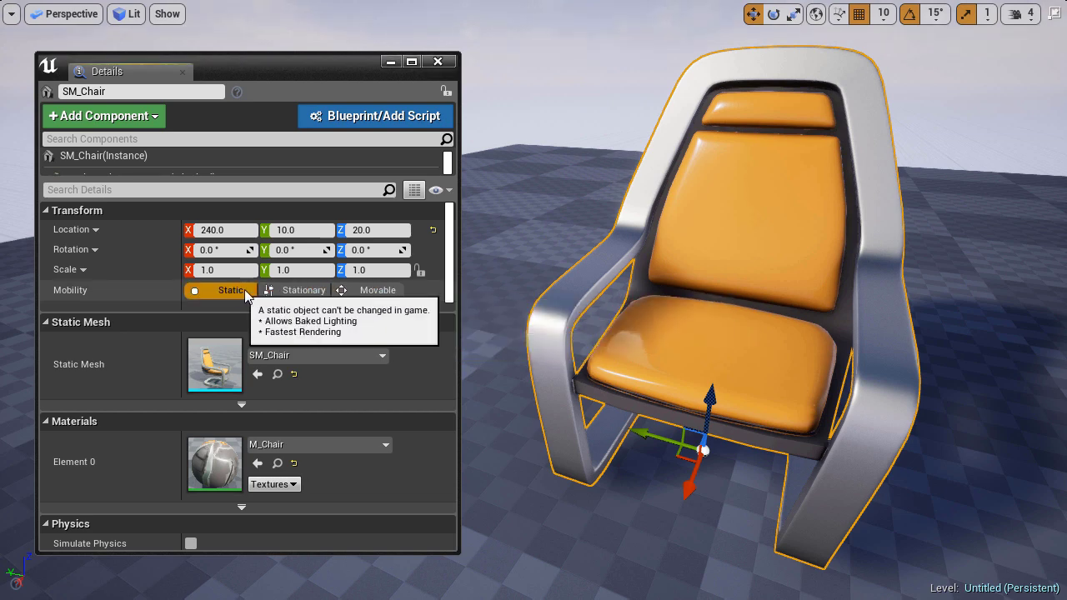
pyautogui.keyDown('alt'); pyautogui.moveTo(853, 445); pyautogui.dragTo(676, 296); pyautogui.keyUp('alt')
pyautogui.press('F11')
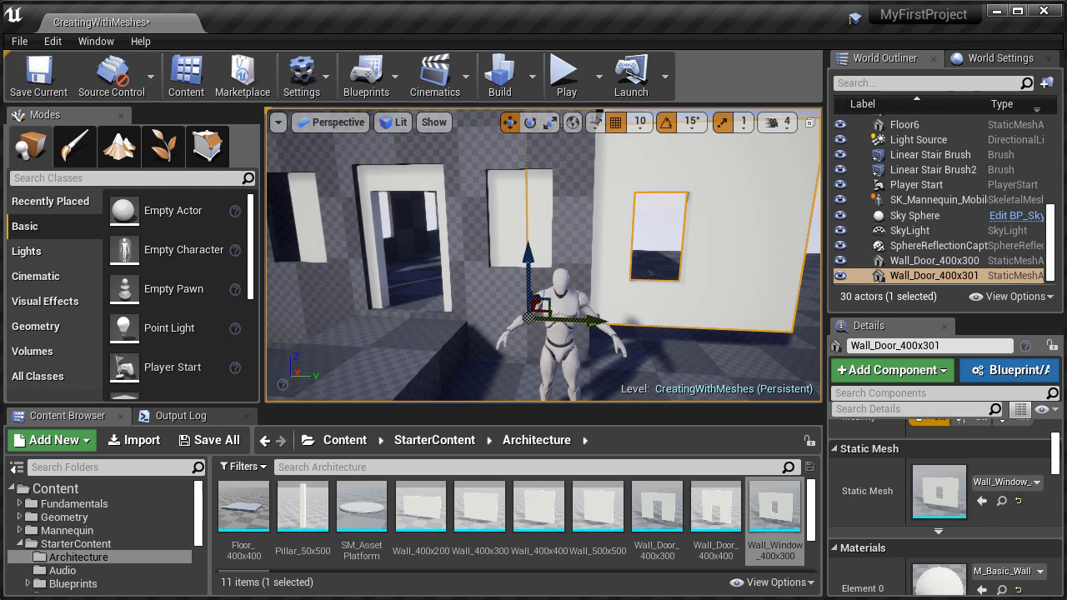
# Step: Duplicate the window wall with Ctrl+W and rotate the copy about 90°
pyautogui.moveTo(679, 322); pyautogui.dragTo(643, 364)
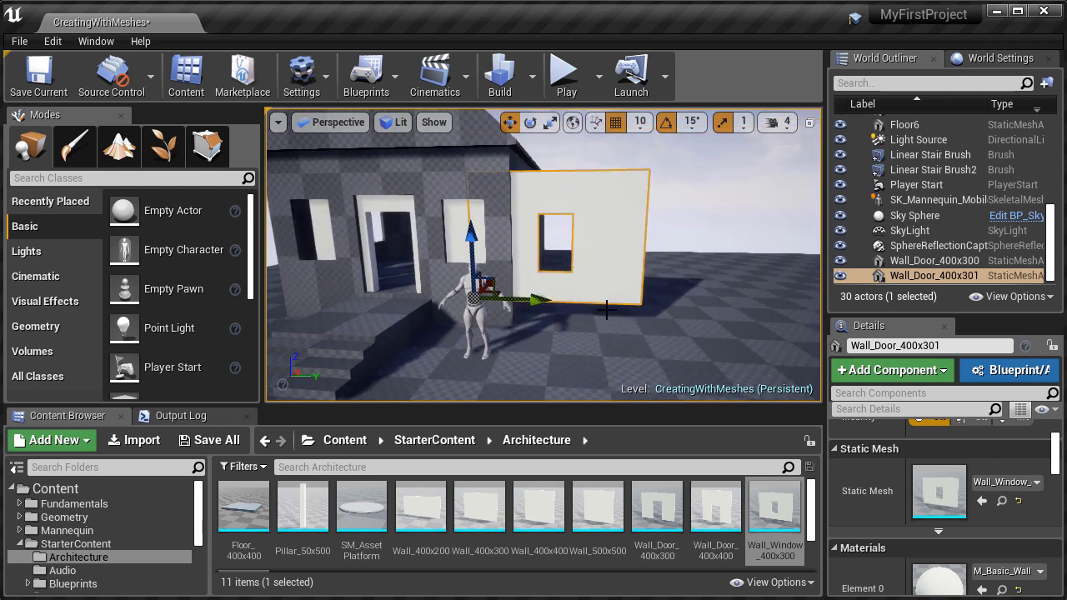
pyautogui.hotkey('ctrl', 'w')
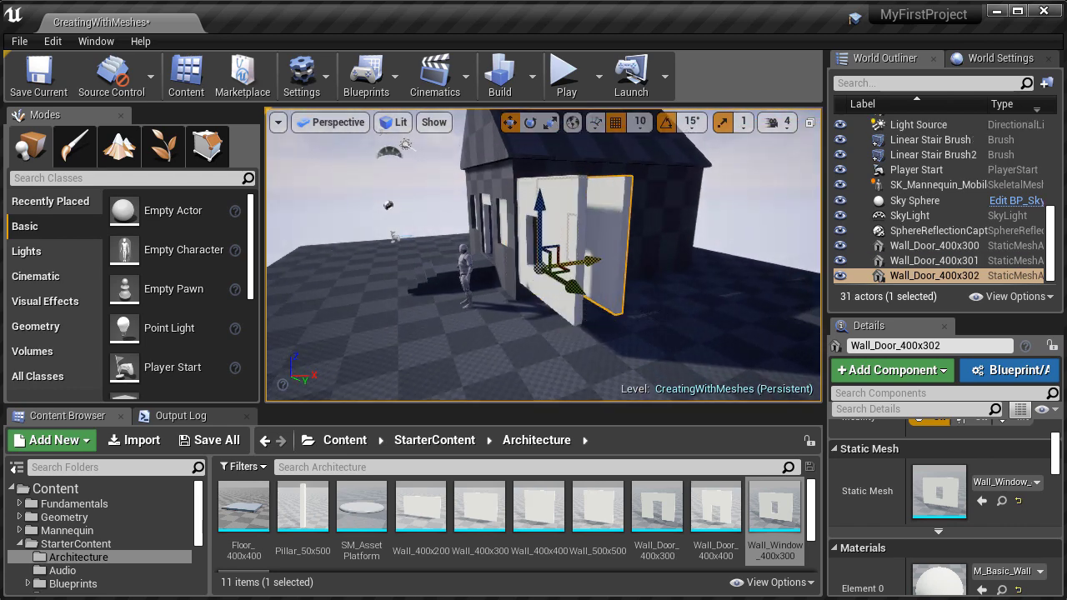
pyautogui.press('F11')
pyautogui.press('e')
pyautogui.moveTo(529, 350); pyautogui.dragTo(596, 370)
pyautogui.press('w')
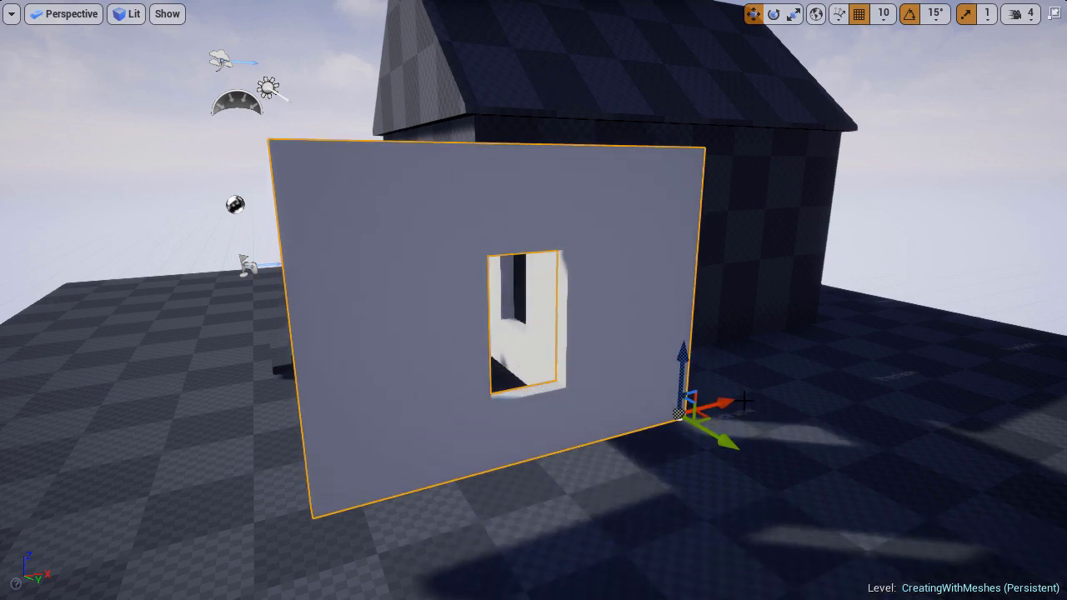
pyautogui.moveTo(744, 402); pyautogui.dragTo(529, 401)
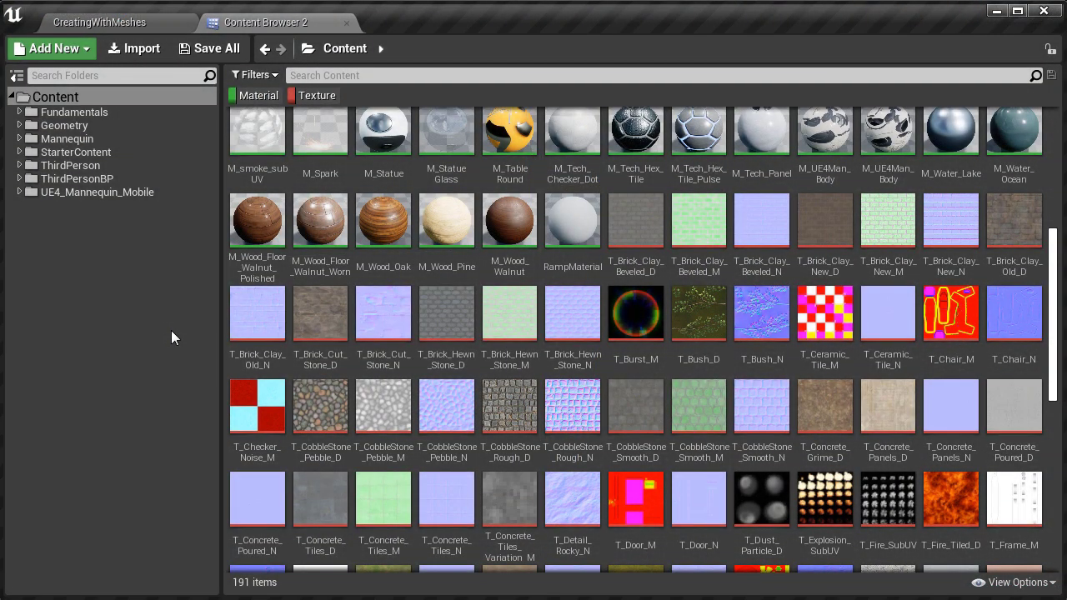
# Step: Open T_CobbleStone_Rough_D, then M_Wood_Oak, and pan around the material's node graph
pyautogui.doubleClick(502, 420)
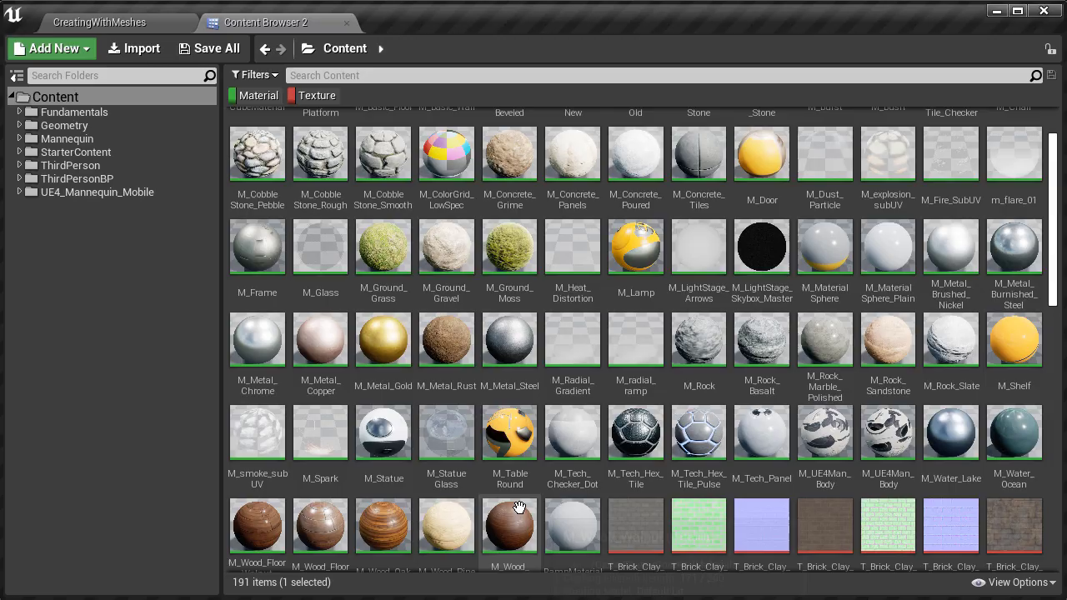
pyautogui.scroll(-2, 395, 467)
pyautogui.doubleClick(396, 473)
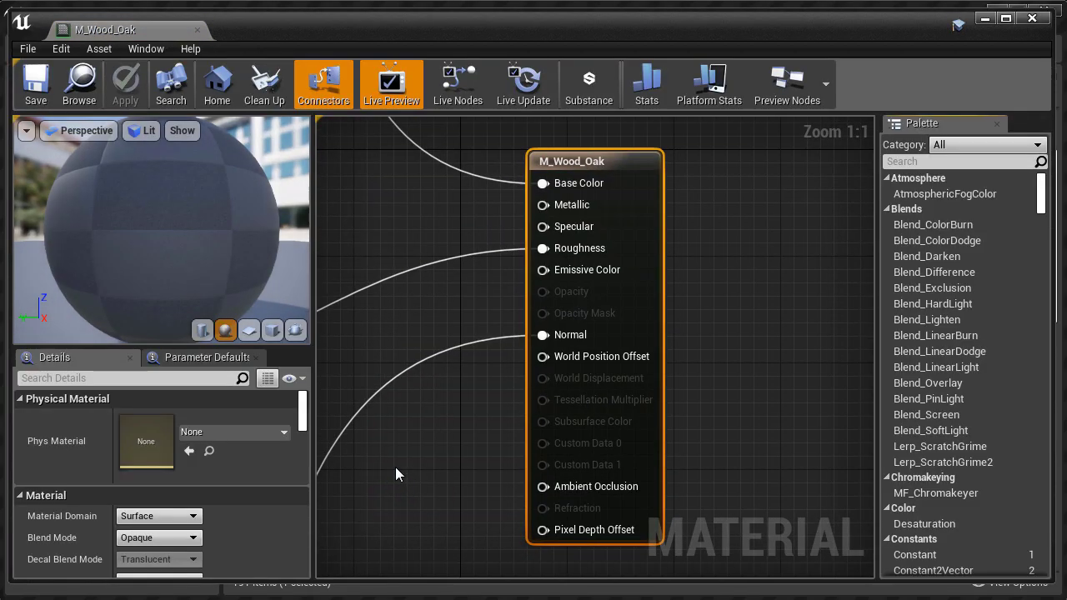
pyautogui.moveTo(436, 333); pyautogui.dragTo(605, 349, button='right')
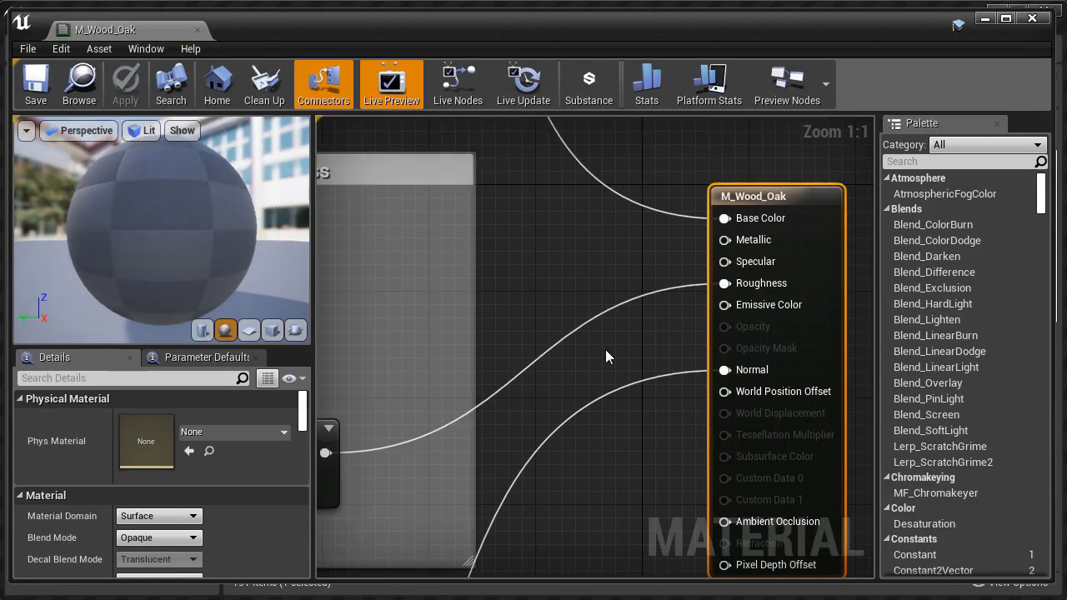
pyautogui.scroll(-9, 605, 349)
pyautogui.moveTo(551, 267); pyautogui.dragTo(660, 310, button='right')
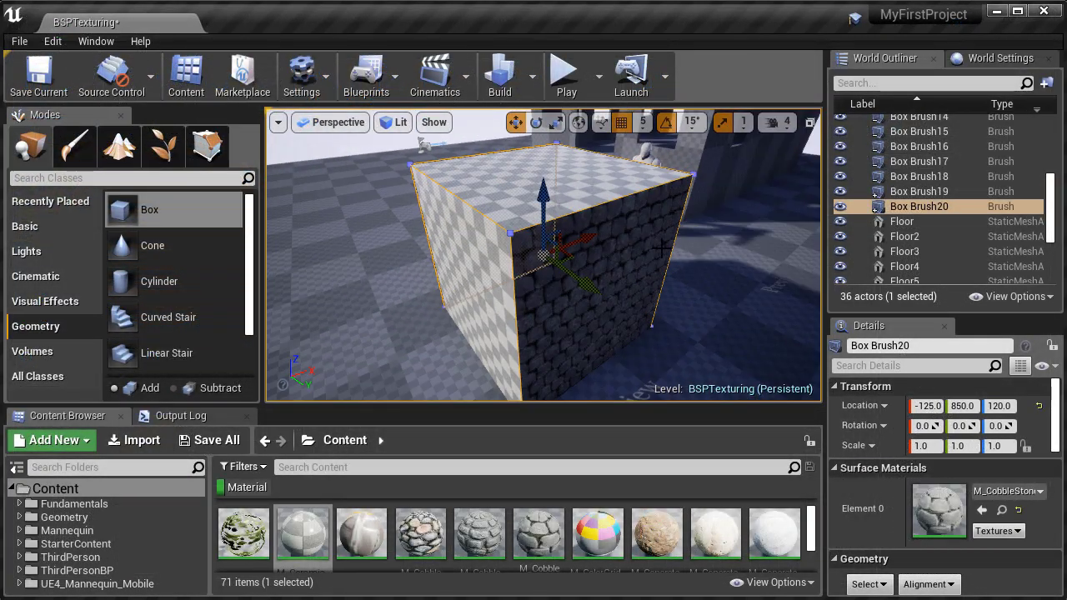
# Step: Apply M_Concrete_Grime to Box Brush20's right face, then undo to restore the ceramic checker
pyautogui.click(654, 246)
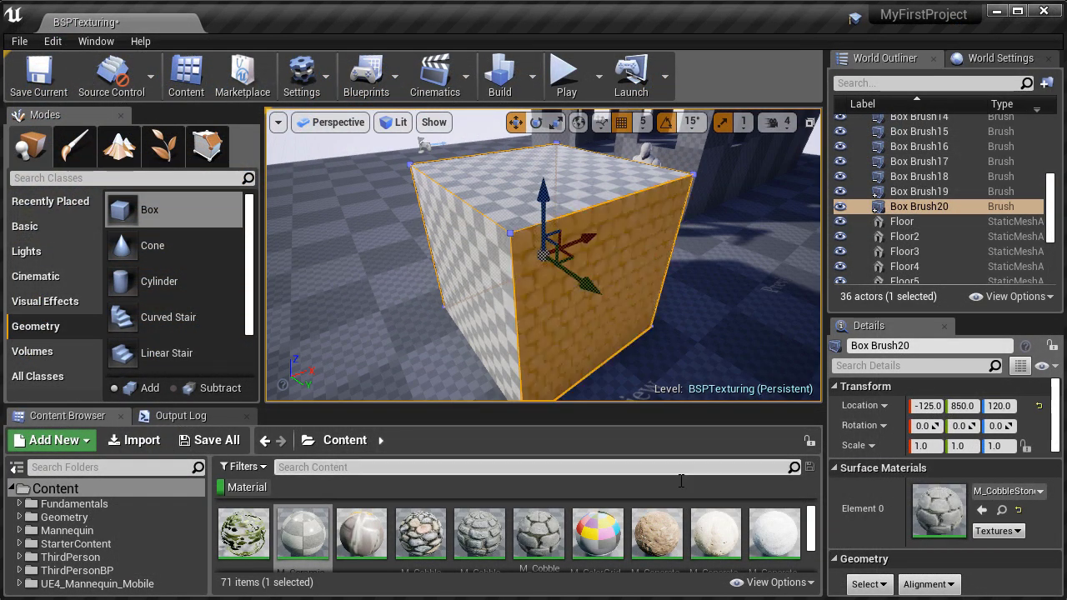
pyautogui.moveTo(646, 508); pyautogui.dragTo(583, 322)
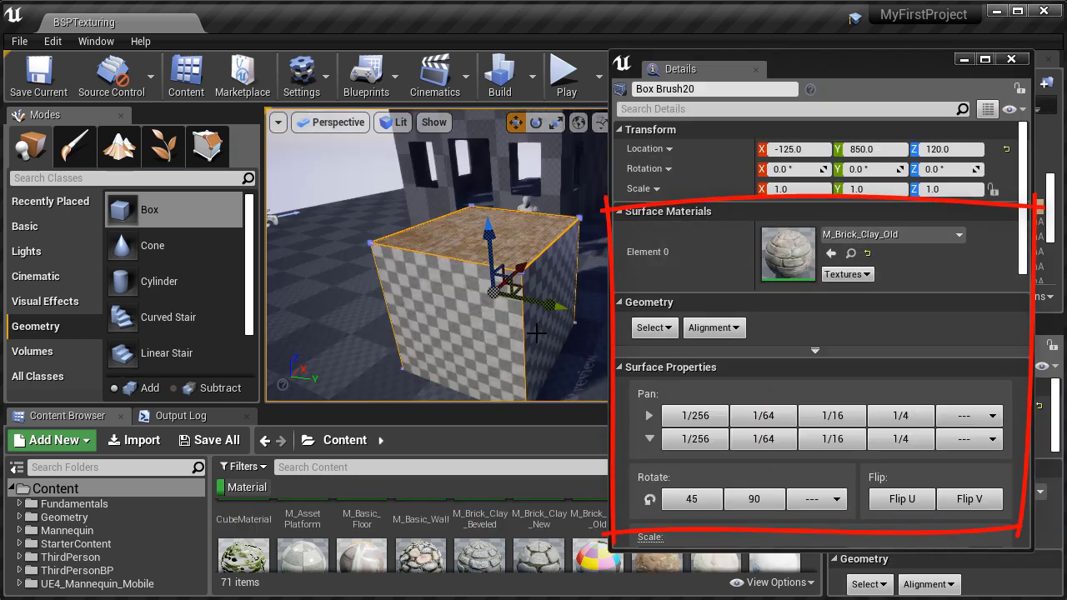
pyautogui.hotkey('ctrl', 'z')
pyautogui.hotkey('ctrl', 'z')
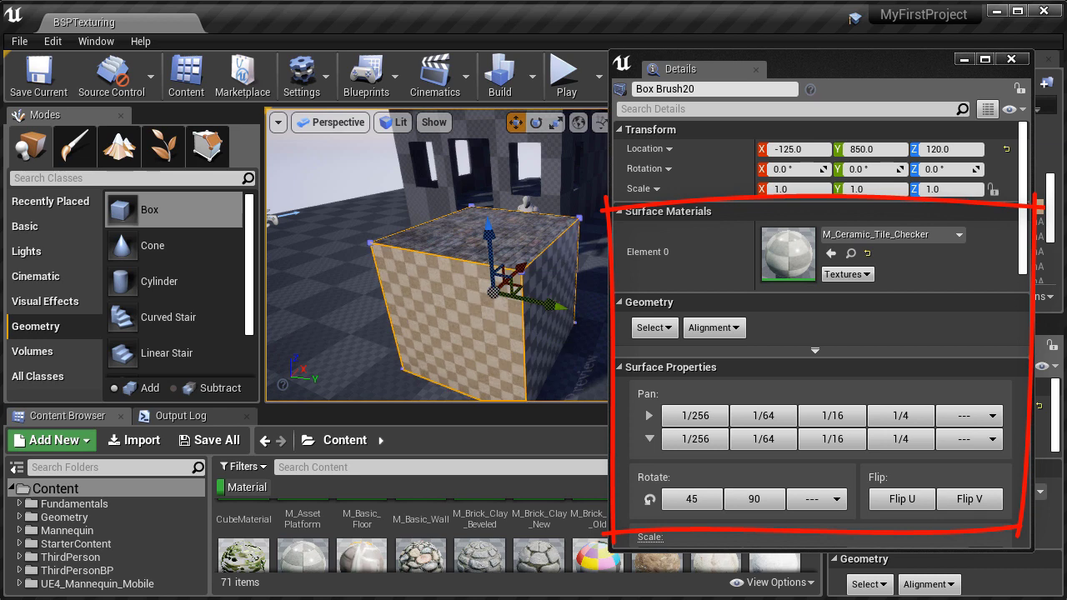
pyautogui.hotkey('ctrl', 'z')
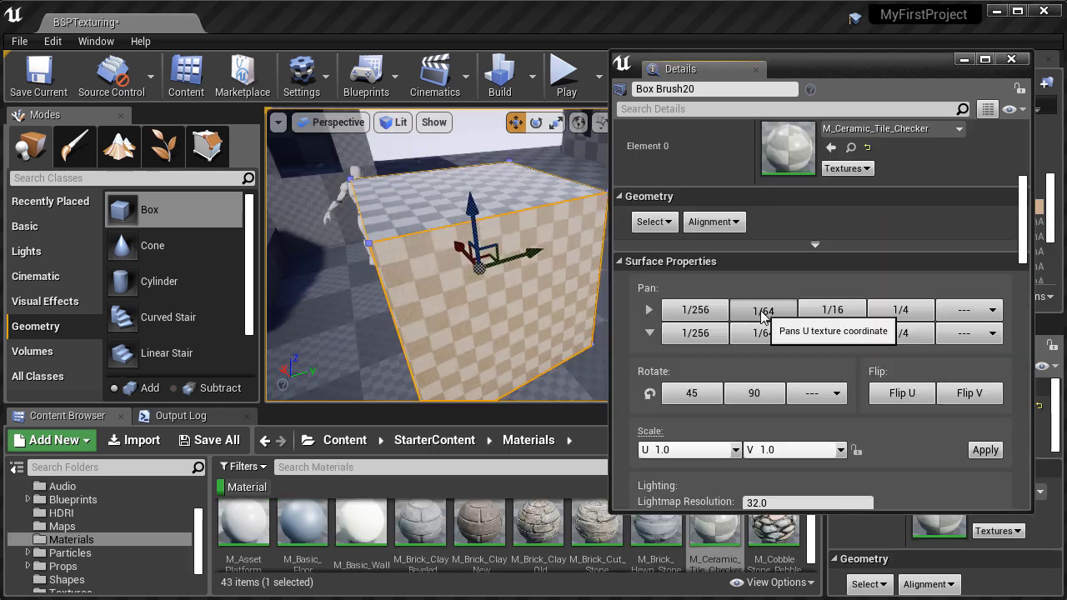
# Step: Shift the checker texture twice, then try M_Frame and M_MaterialSphere on the couch
pyautogui.click(830, 311)
pyautogui.click(830, 312)
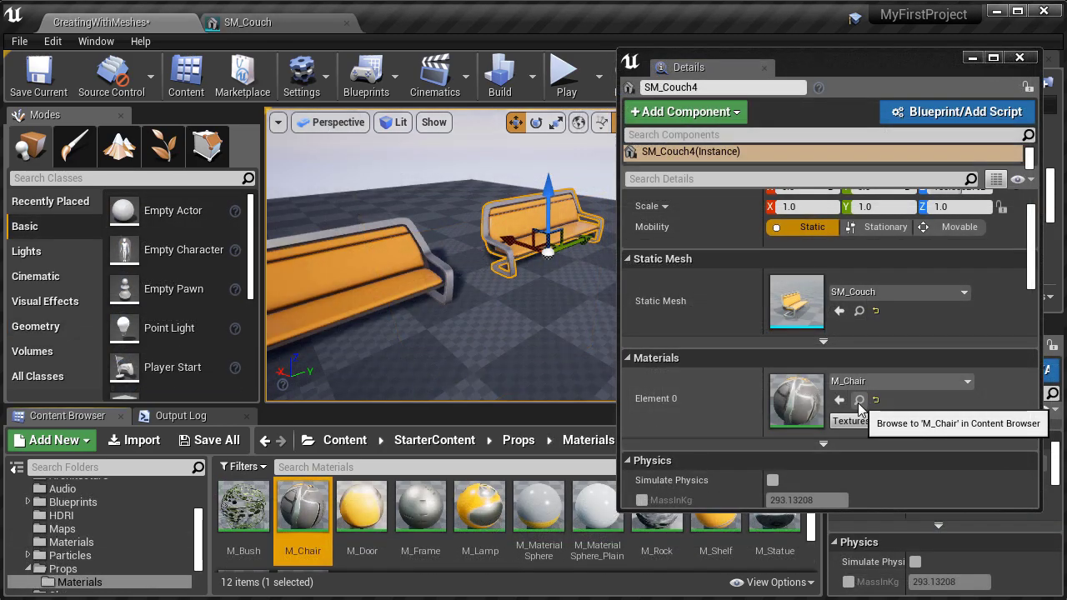
pyautogui.moveTo(420, 509); pyautogui.dragTo(537, 237)
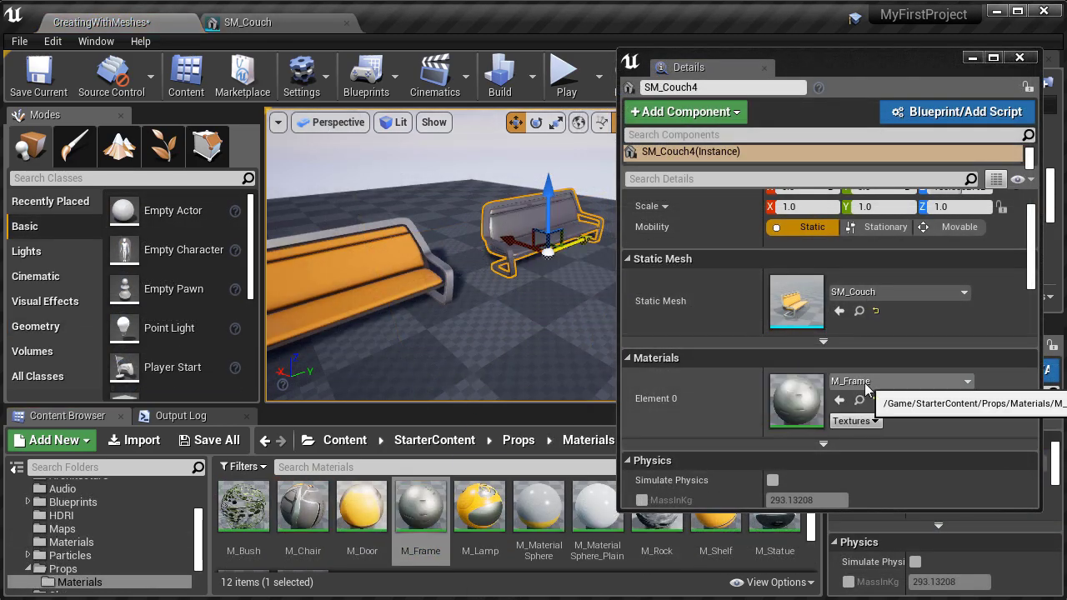
pyautogui.click(539, 509)
pyautogui.click(839, 401)
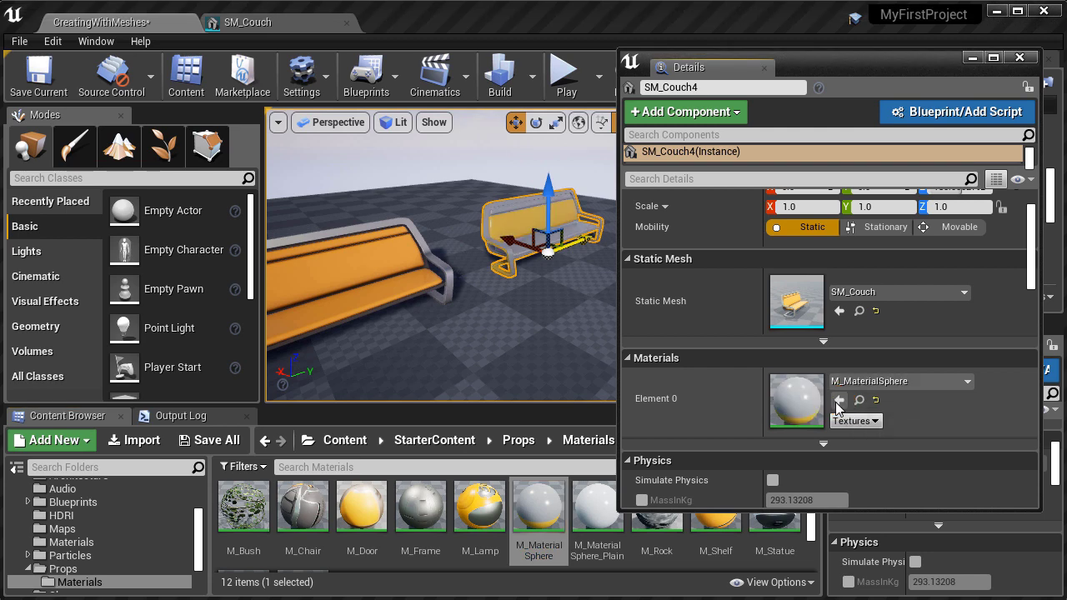
# Step: Give the couch the M_Metal_Gold material from its Element 0 material picker
pyautogui.click(900, 381)
pyautogui.write('metal')
pyautogui.press('Escape')
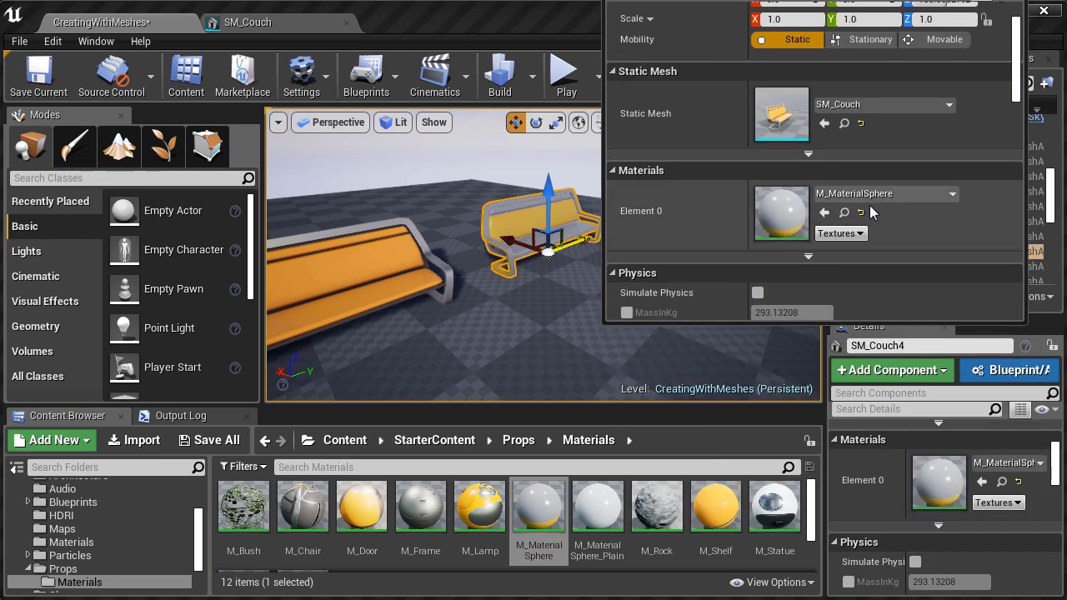
pyautogui.click(884, 194)
pyautogui.write('metal')
pyautogui.click(859, 501)
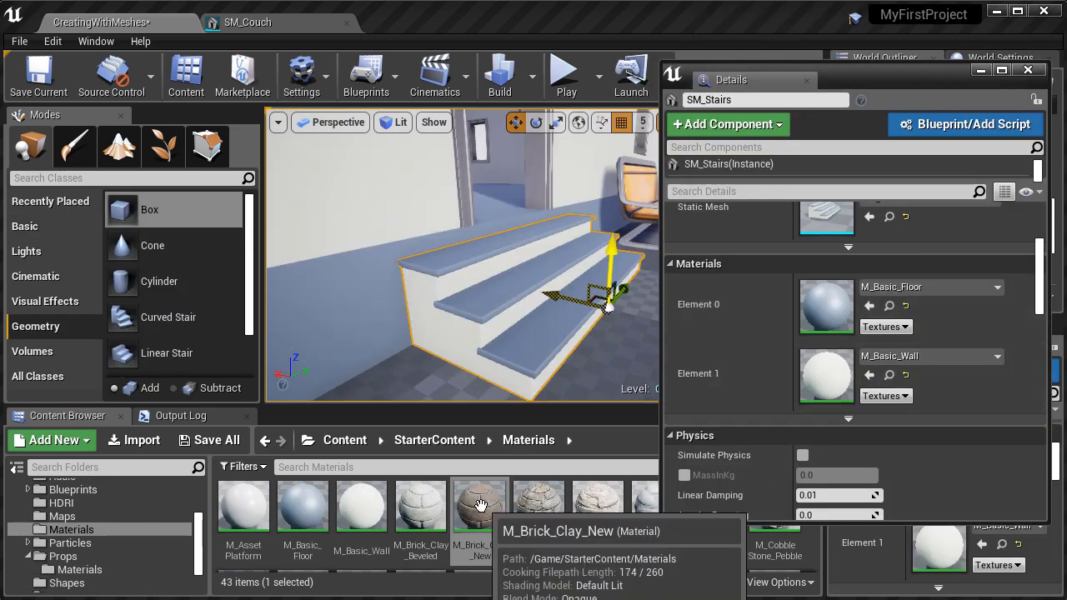
# Step: Put M_Brick_Clay_New and M_Brick_Clay_Old on the stairs, then enable Allow Translucent Selection
pyautogui.moveTo(481, 505); pyautogui.dragTo(480, 354)
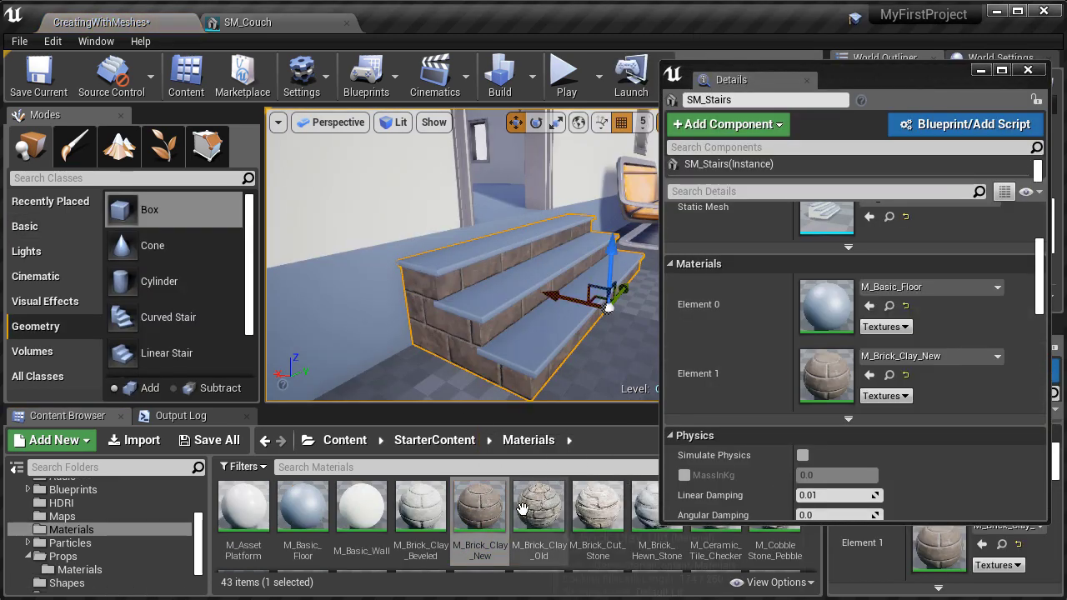
pyautogui.moveTo(522, 509); pyautogui.dragTo(524, 357)
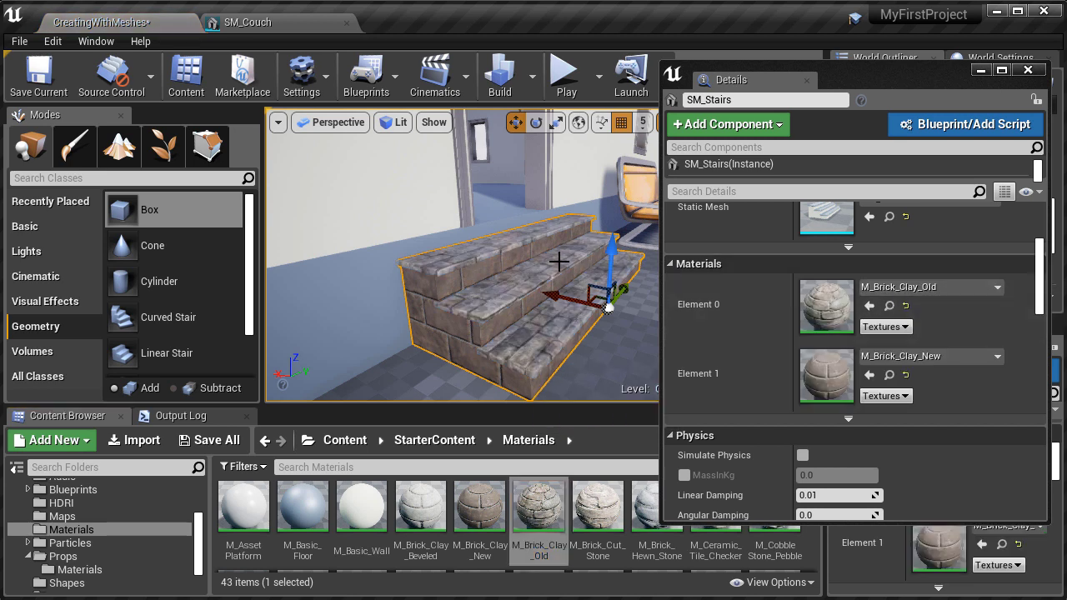
pyautogui.click(730, 164)
pyautogui.hotkey('ctrl', 'b')
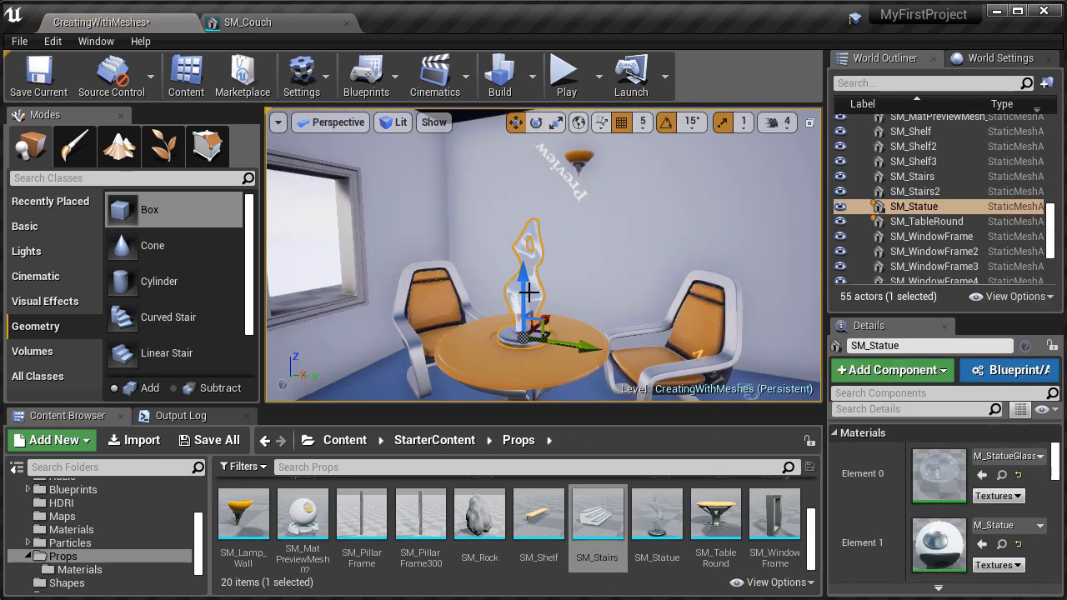
pyautogui.click(329, 83)
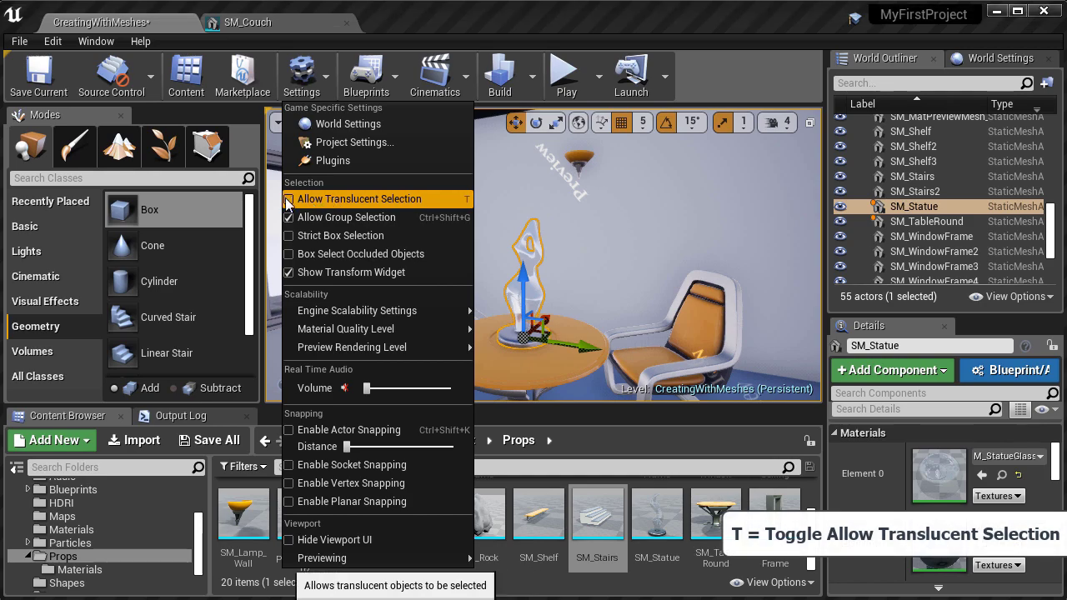
pyautogui.click(358, 198)
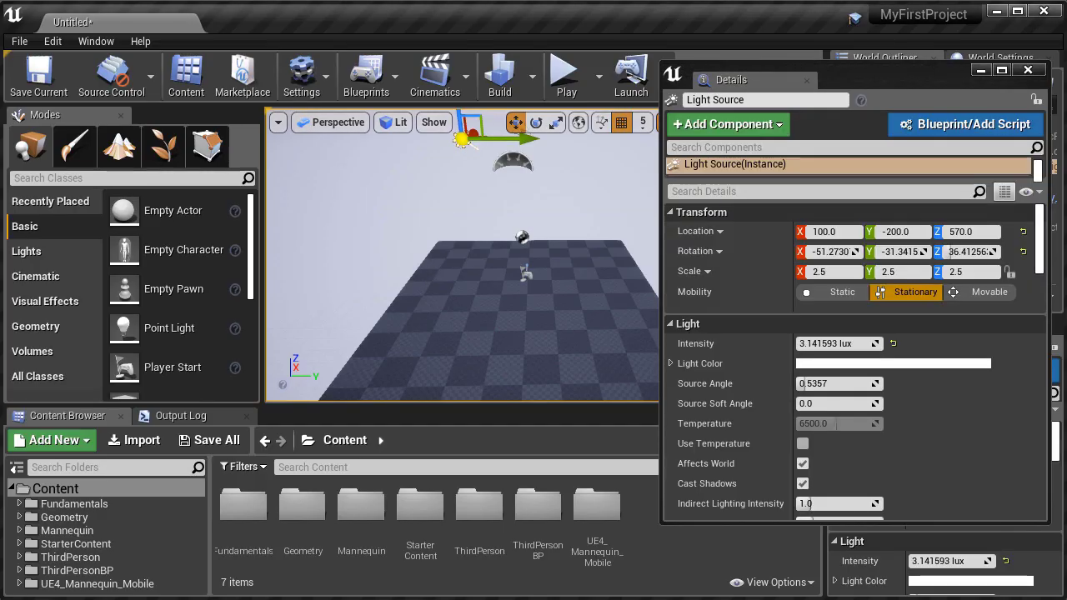
# Step: Drag a fifth Point Light onto the floor at -390, 55, 70
pyautogui.moveTo(900, 313); pyautogui.dragTo(749, 271)
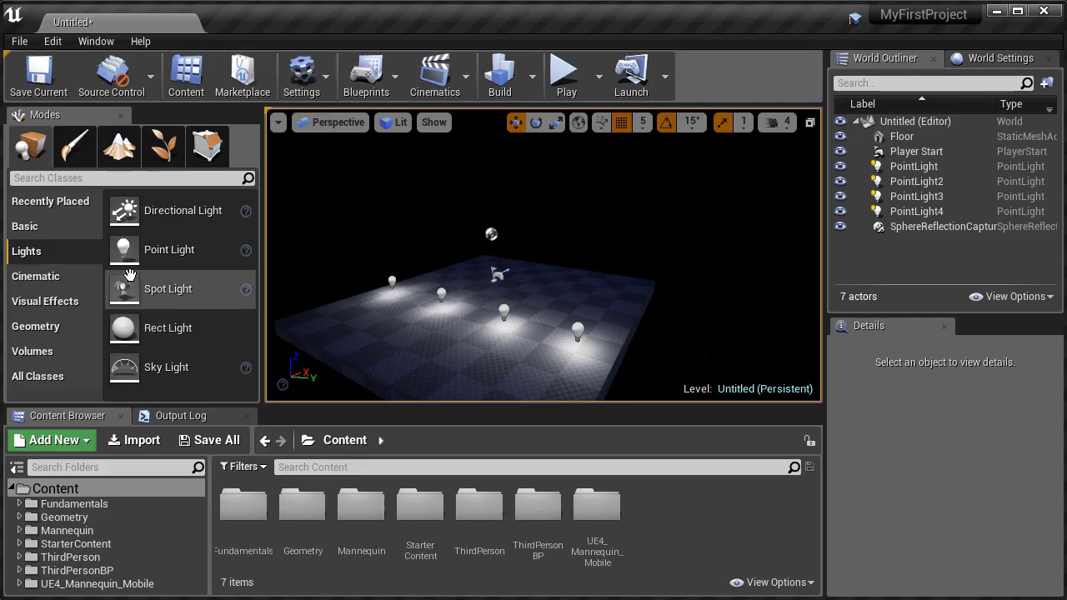
pyautogui.moveTo(325, 321); pyautogui.dragTo(421, 351)
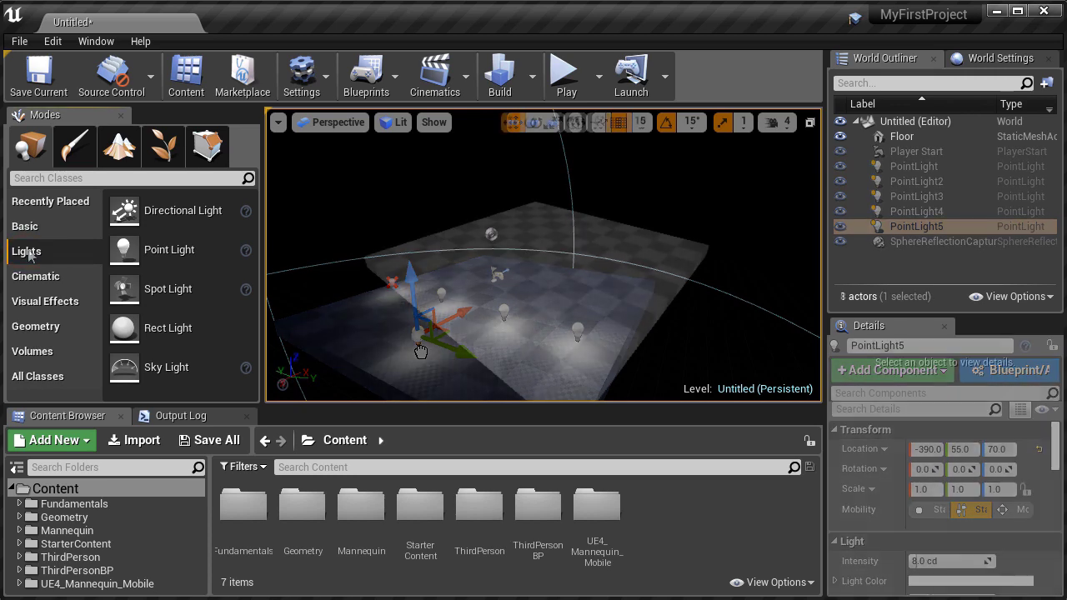
# Step: Add a directional light above the floor and tilt it to a steeper angle
pyautogui.moveTo(146, 209); pyautogui.dragTo(517, 282)
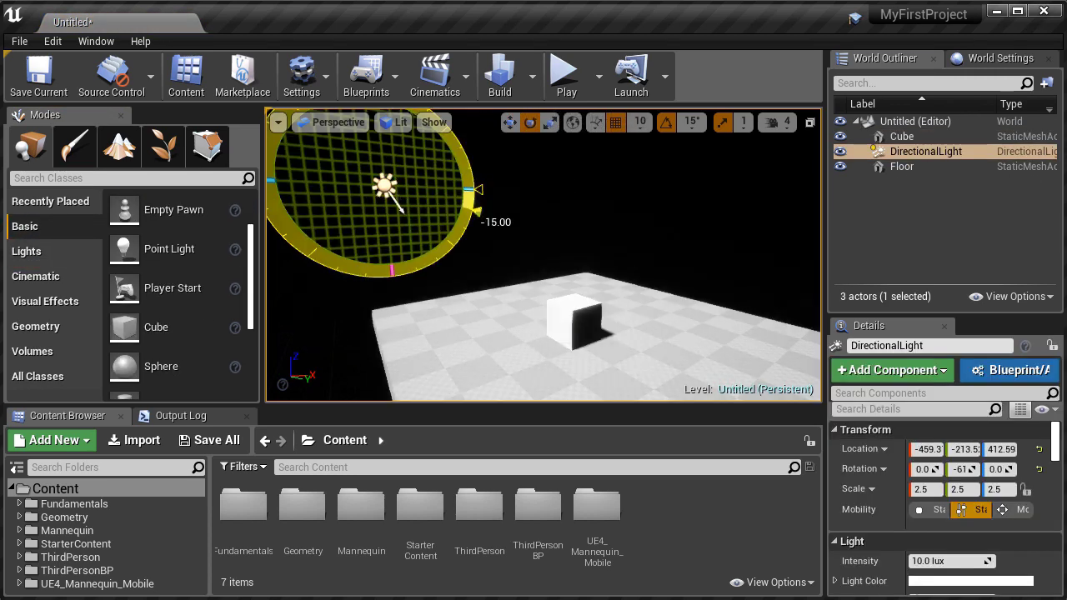
pyautogui.moveTo(341, 286); pyautogui.dragTo(358, 275)
pyautogui.press('w')
pyautogui.press('Escape')
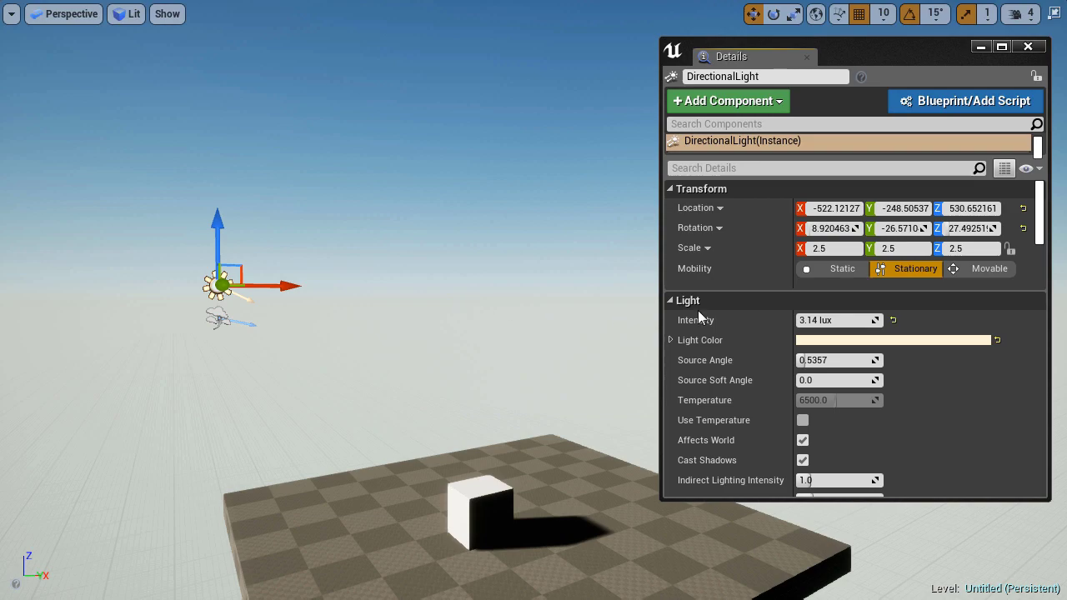
# Step: Drag a Sky Light from the Lights list into the scene
pyautogui.scroll(-2, 727, 313)
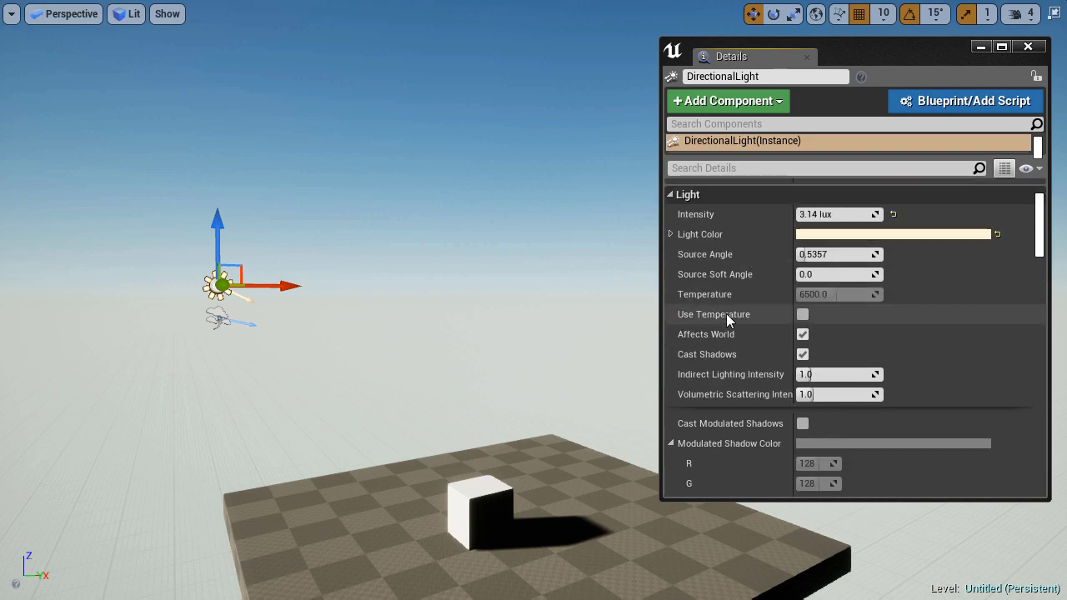
pyautogui.scroll(-5, 726, 313)
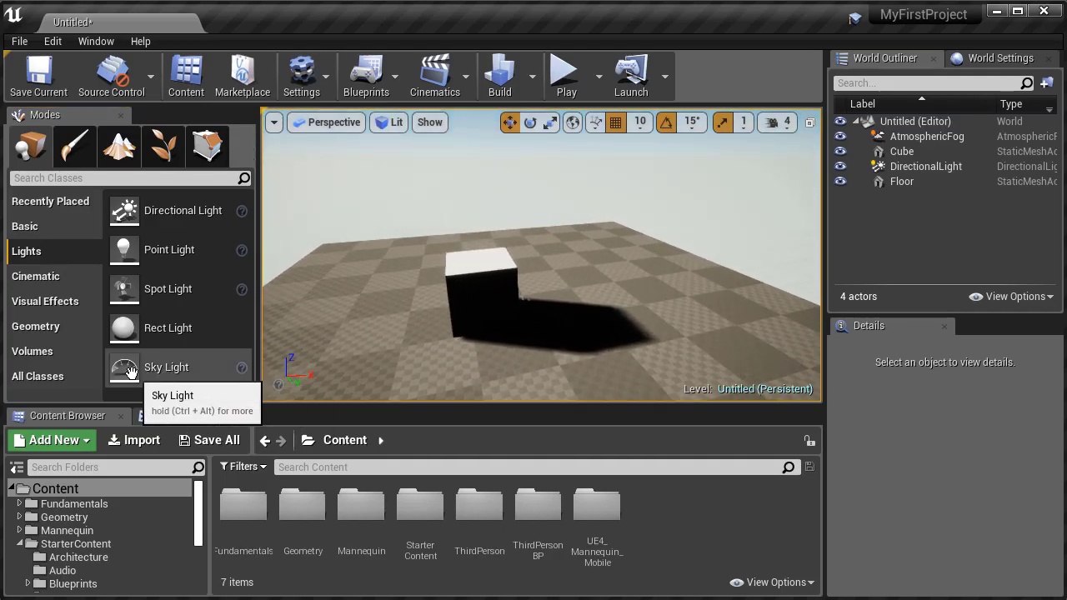
pyautogui.moveTo(167, 367); pyautogui.dragTo(355, 226)
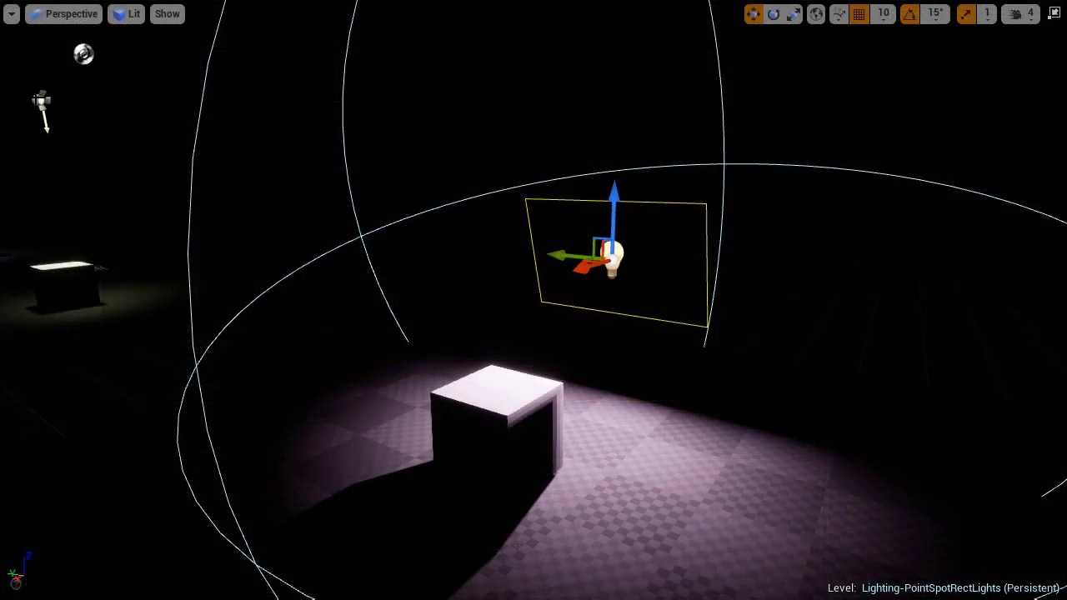
# Step: Frame the spot light and look down its cone at the cube
pyautogui.click(44, 101)
pyautogui.press('f')
pyautogui.moveTo(172, 156); pyautogui.dragTo(102, 80, button='right')
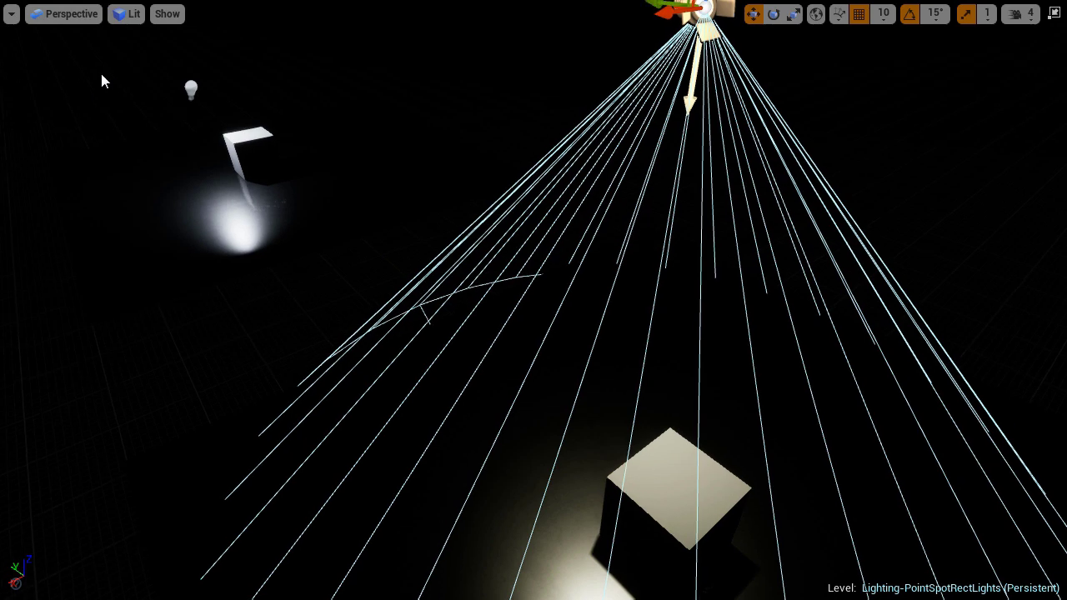
# Step: Frame the distant point light, then pull the view back
pyautogui.click(191, 89)
pyautogui.press('f')
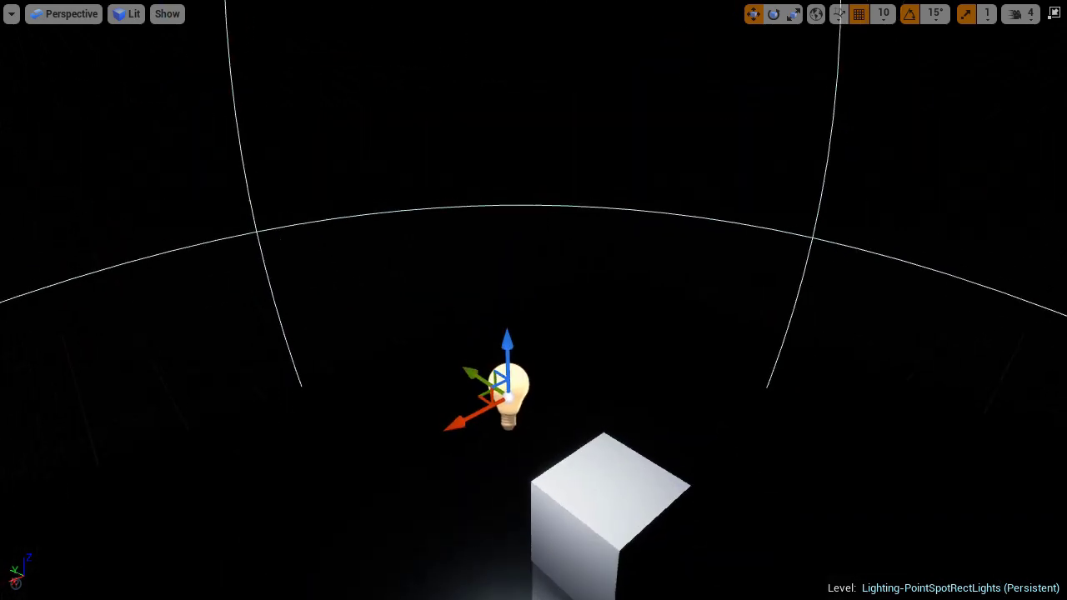
pyautogui.moveTo(534, 301); pyautogui.dragTo(680, 273, button='right')
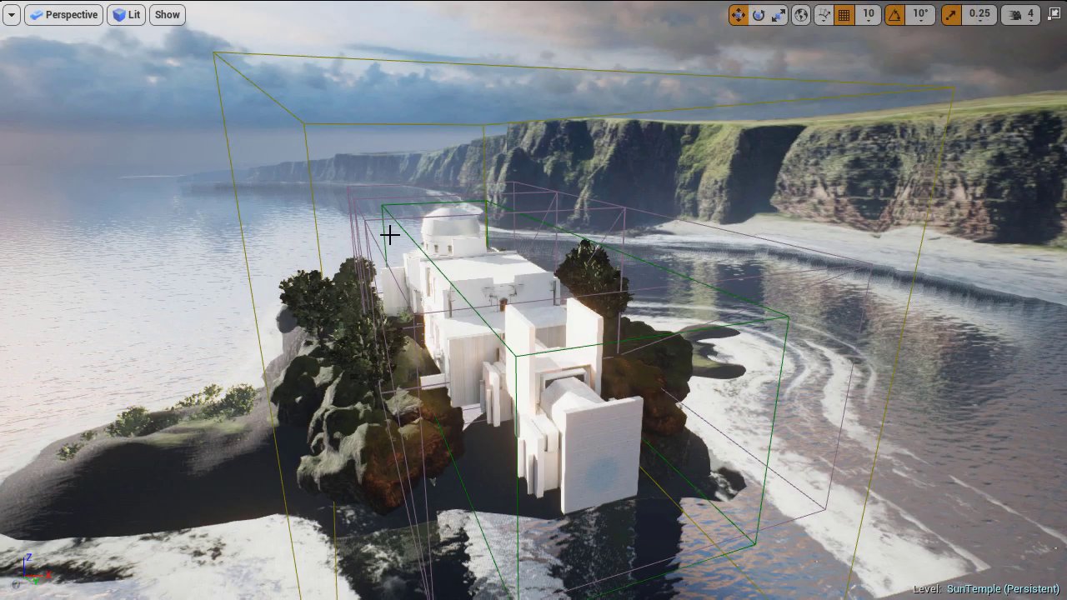
# Step: Filter the actor list for 'lightmass' and focus the Lightmass Importance Volume
pyautogui.click(368, 212)
pyautogui.press('F11')
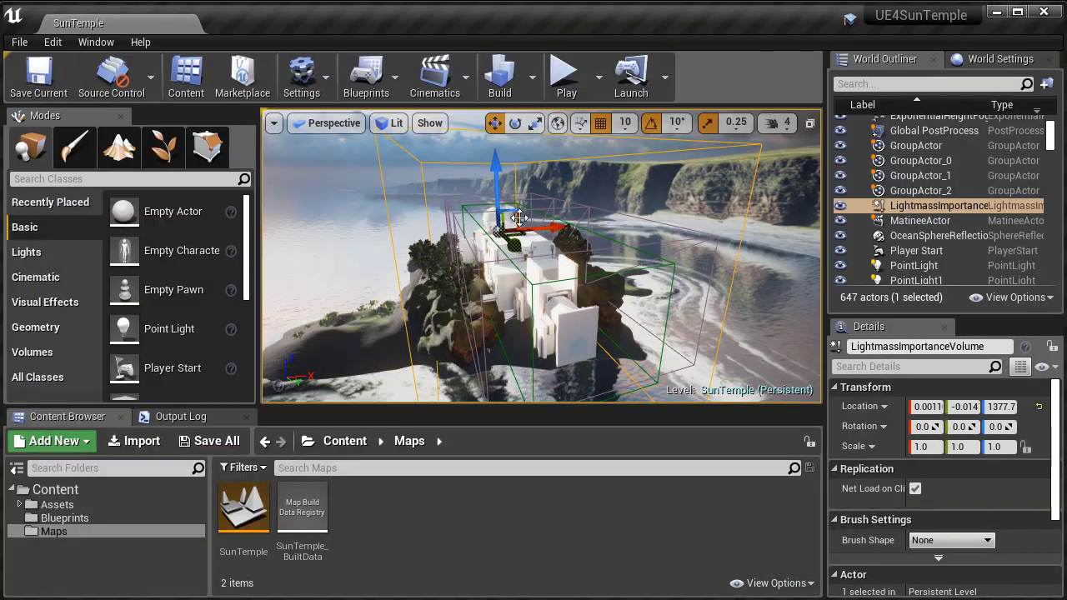
pyautogui.click(878, 83)
pyautogui.write('li')
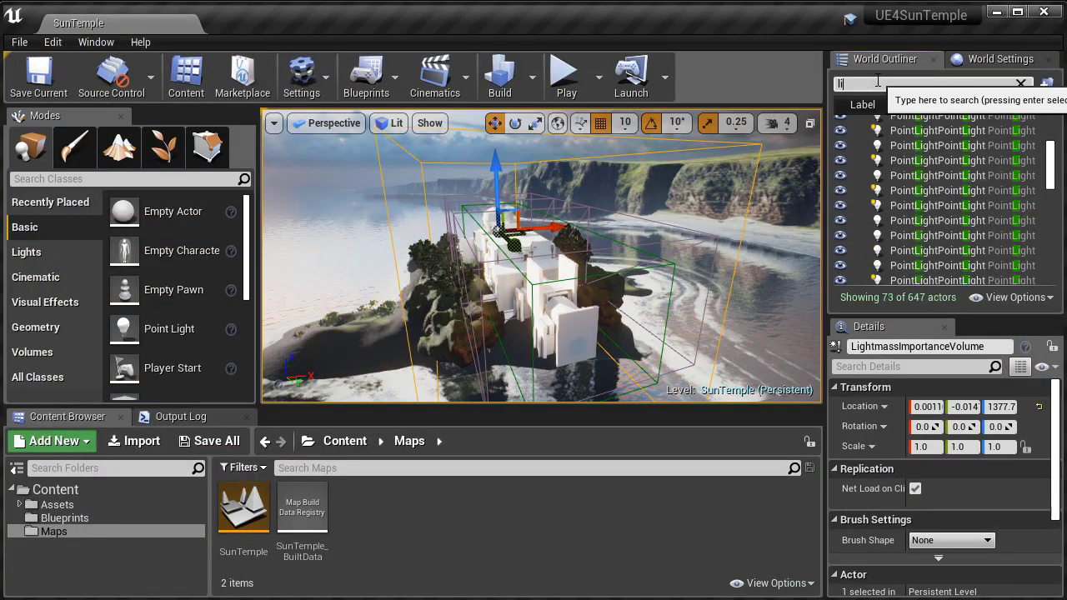
pyautogui.write('ghtmass')
pyautogui.doubleClick(942, 137)
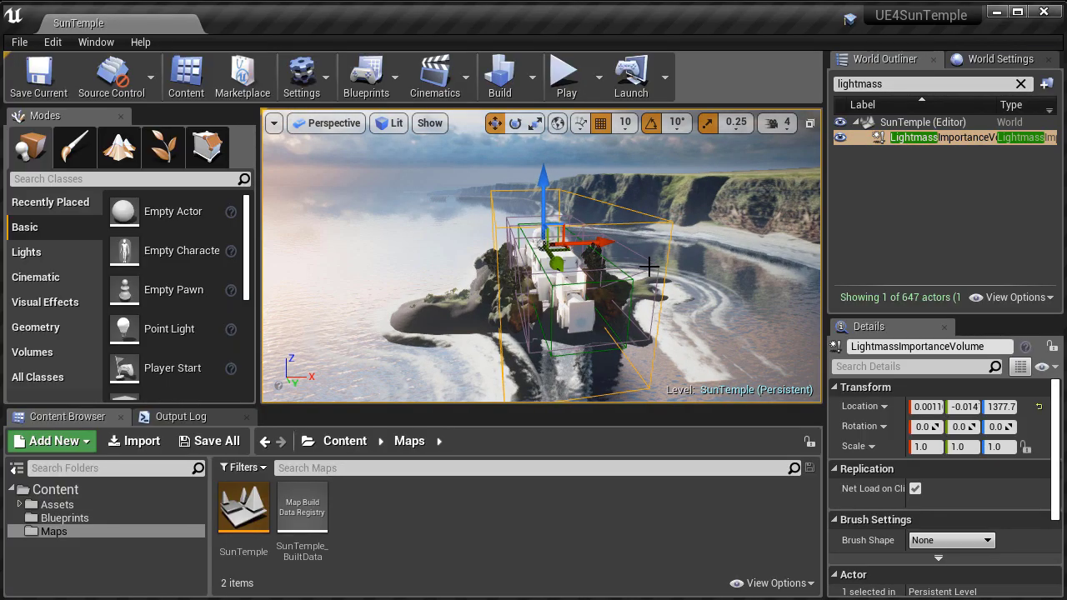
# Step: Orbit the full-screen view around the CreatingWithMeshes house, then switch to Scale
pyautogui.press('F11')
pyautogui.keyDown('alt'); pyautogui.moveTo(676, 272); pyautogui.dragTo(696, 202); pyautogui.keyUp('alt')
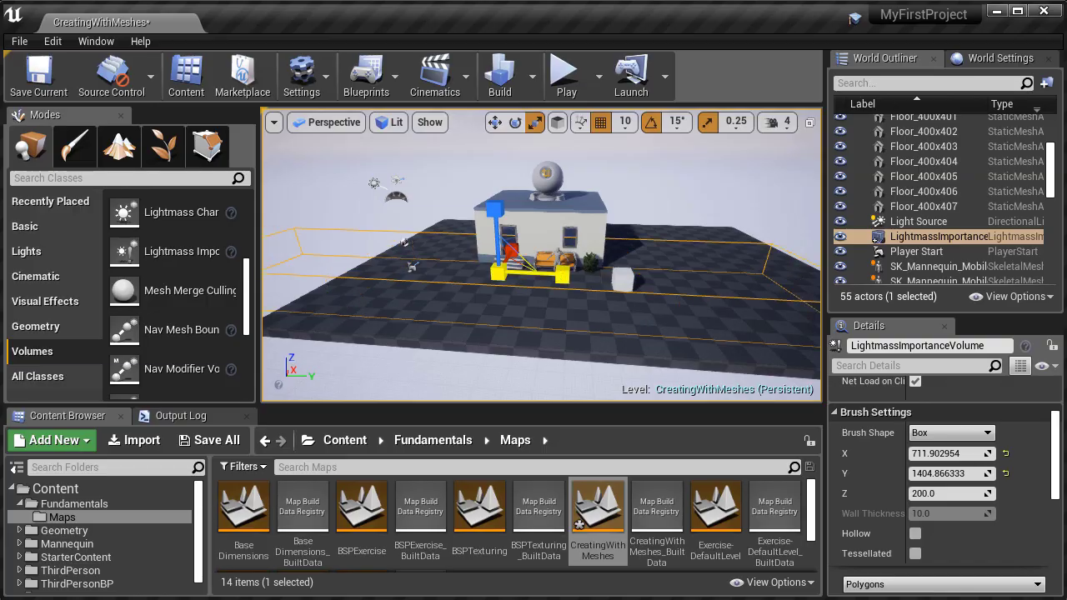
pyautogui.keyDown('alt'); pyautogui.moveTo(517, 250); pyautogui.dragTo(542, 241); pyautogui.keyUp('alt')
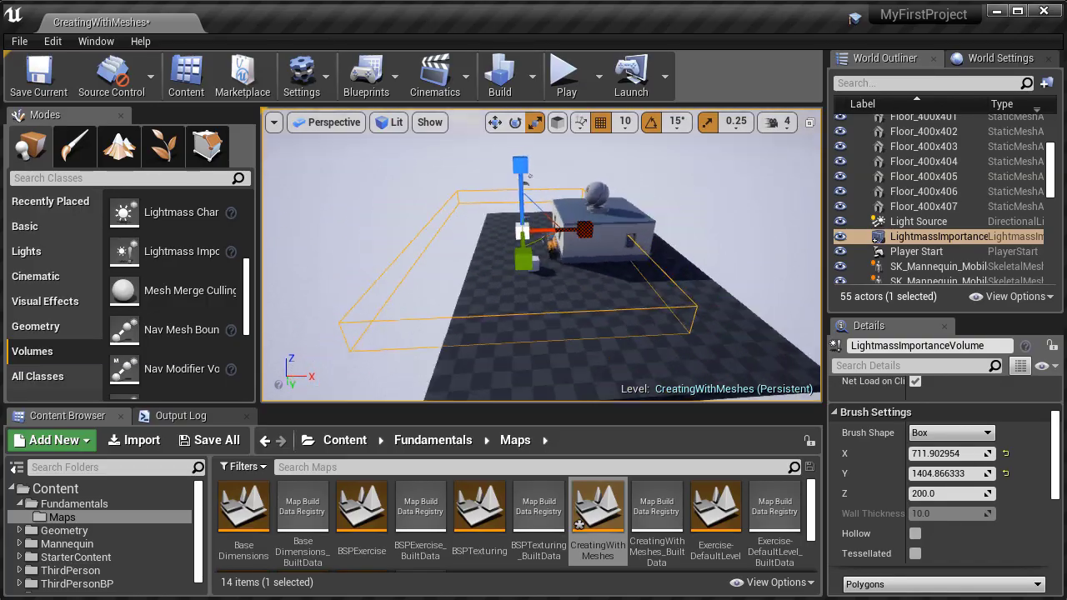
pyautogui.press('F11')
pyautogui.keyDown('alt'); pyautogui.moveTo(626, 259); pyautogui.dragTo(542, 305); pyautogui.keyUp('alt')
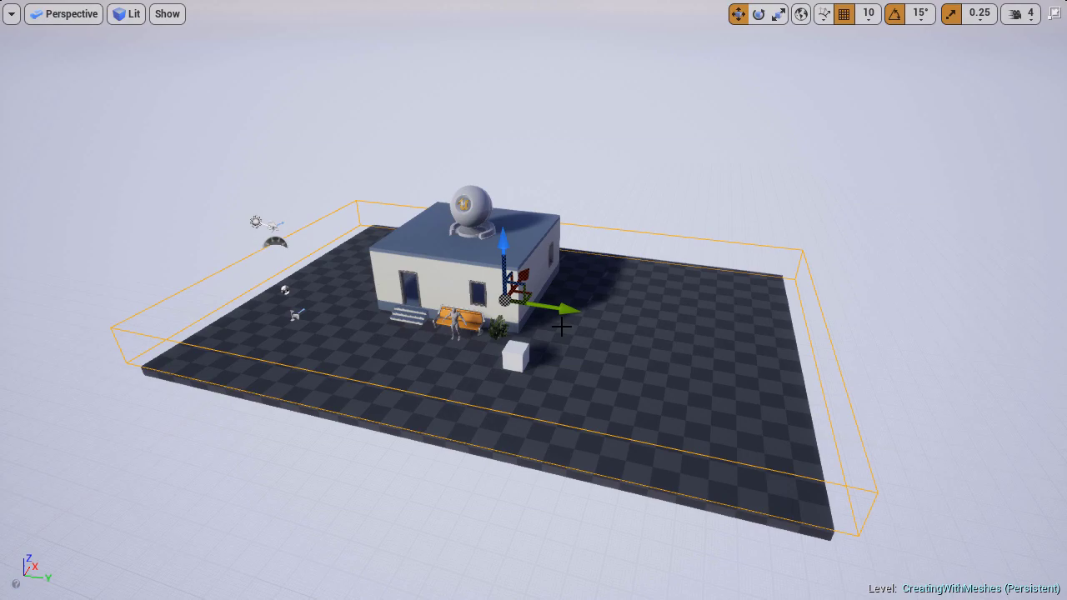
pyautogui.press('r')
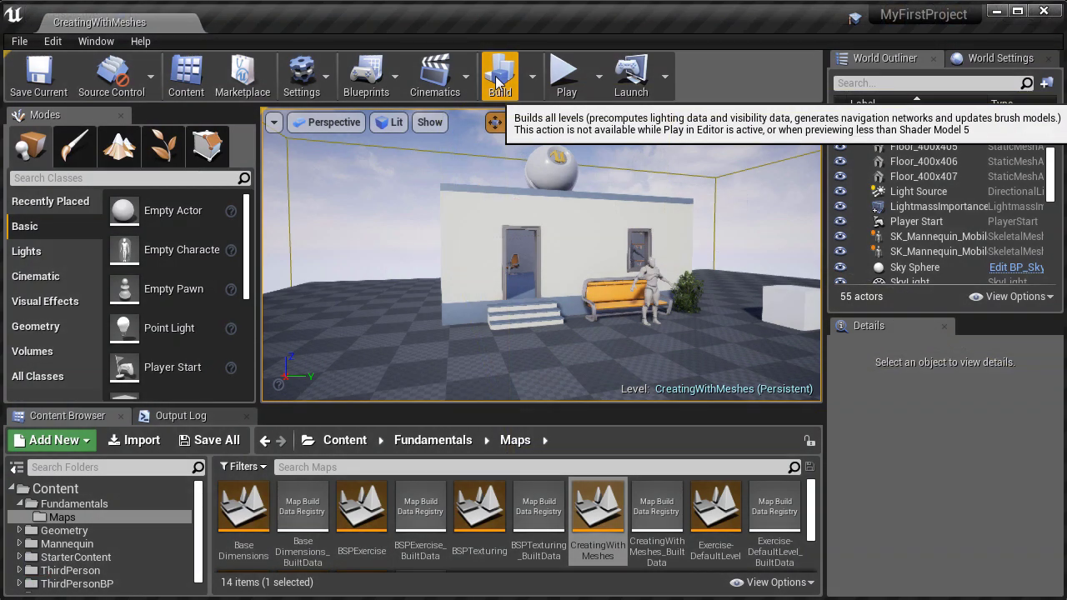
# Step: Show the Build menu's Lighting Quality options
pyautogui.click(533, 81)
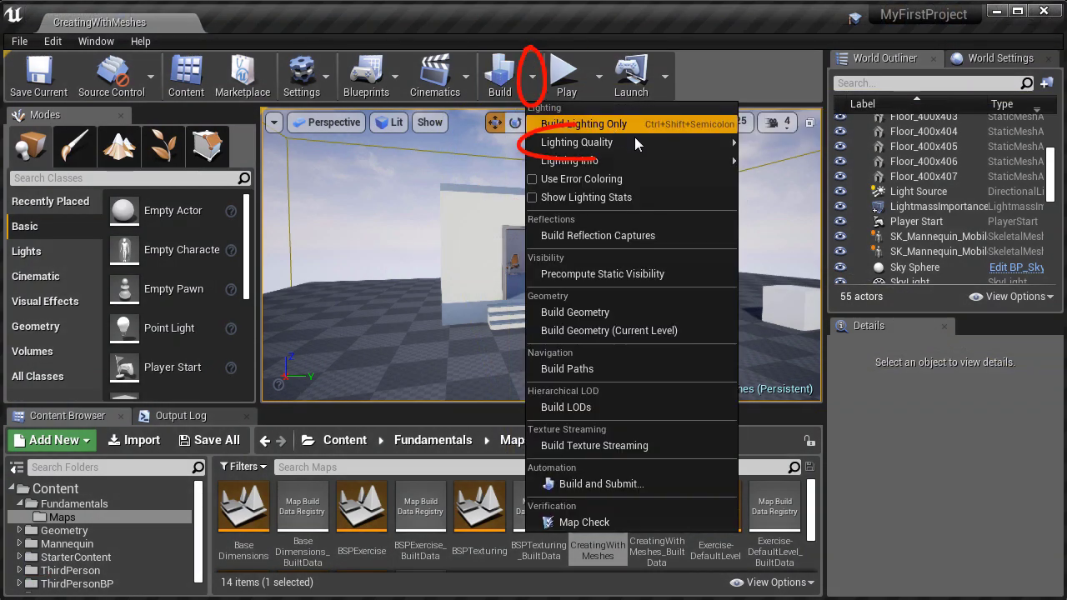
pyautogui.moveTo(655, 141)
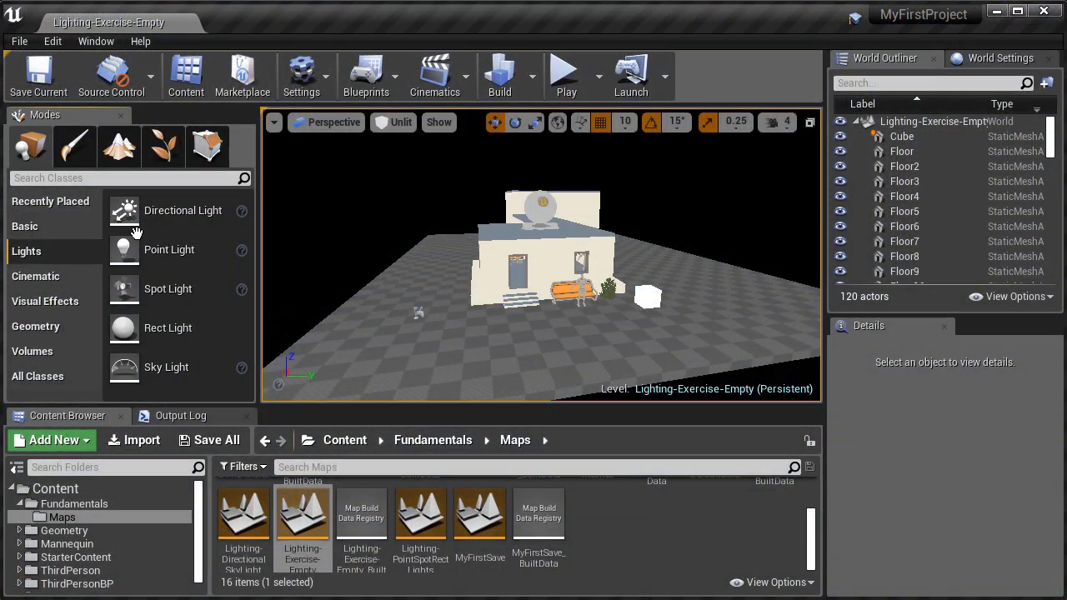
# Step: Place a Directional Light in the level and switch the viewport to Lit view
pyautogui.moveTo(147, 210); pyautogui.dragTo(444, 344)
pyautogui.click(397, 123)
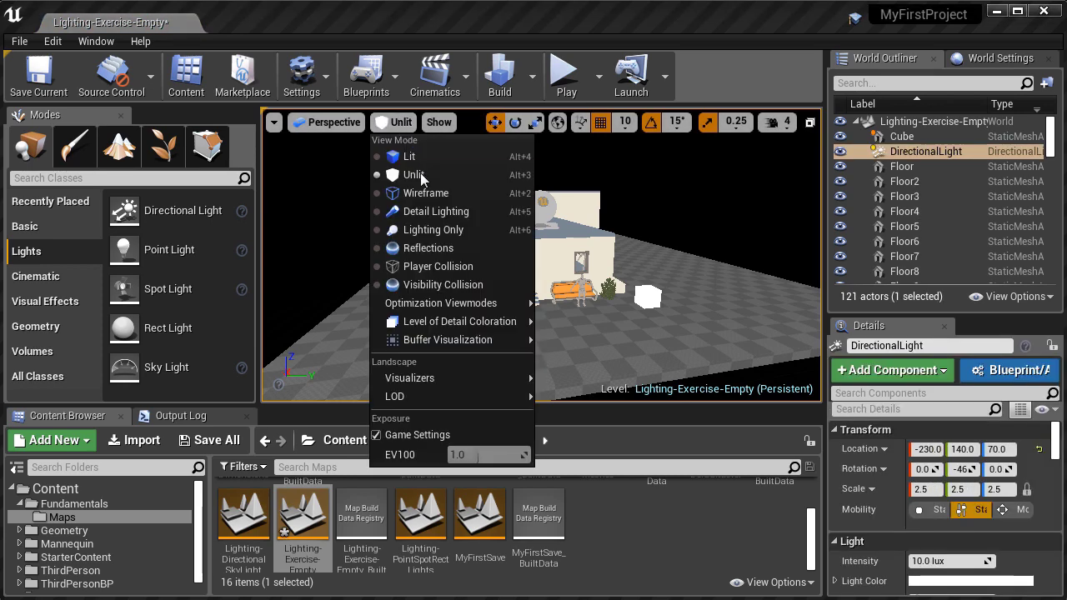
pyautogui.click(413, 157)
# Step: Turn the view across the lit level and switch the spotlight to rotate, then scale, to enlarge its cone
pyautogui.moveTo(498, 242); pyautogui.dragTo(484, 250, button='right')
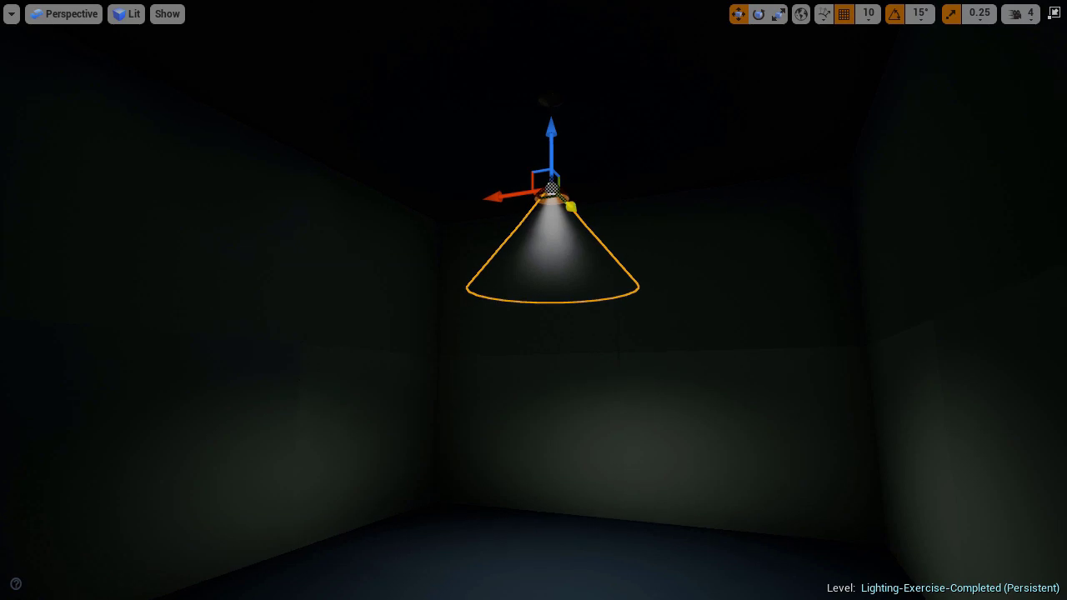
pyautogui.press('e')
pyautogui.press('r')
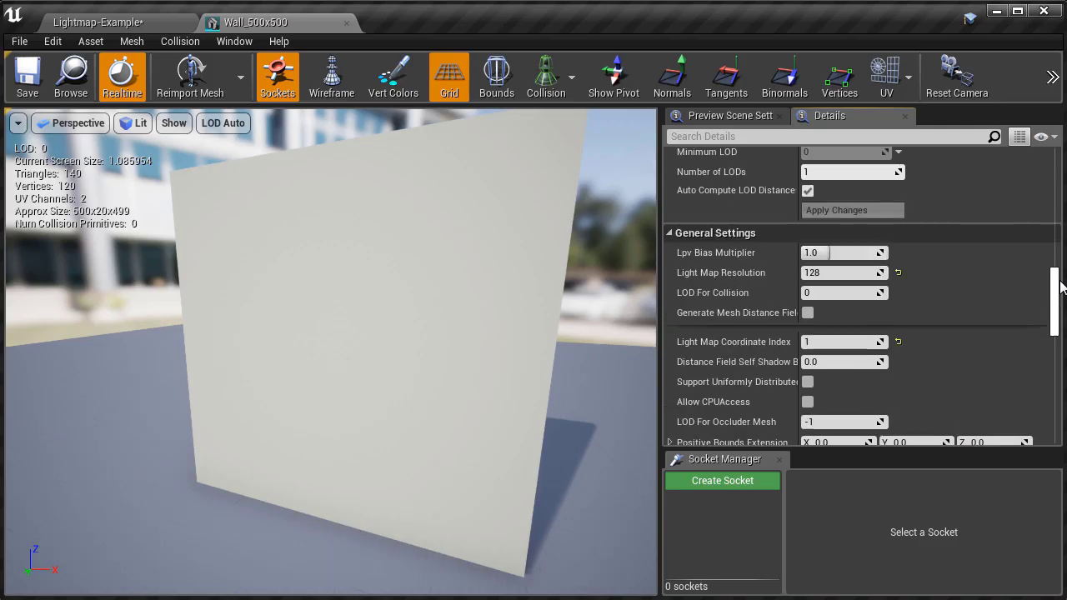
# Step: Select the brush wall's surface in the viewport
pyautogui.scroll(-2, 805, 239)
pyautogui.scroll(1, 806, 239)
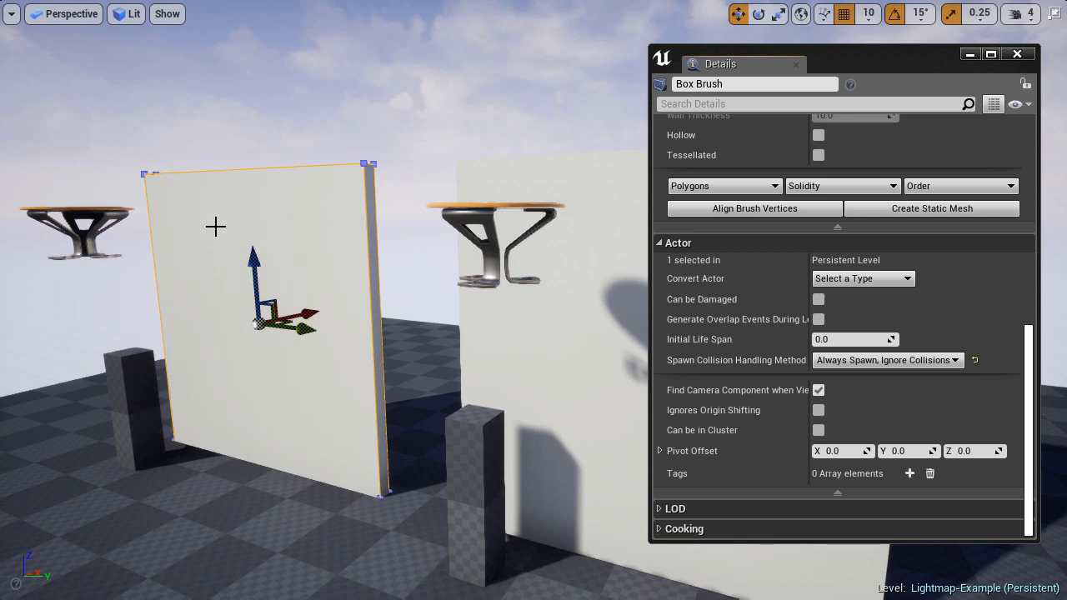
pyautogui.moveTo(214, 226)
pyautogui.mouseDown(button='right')
pyautogui.moveTo(284, 226)
pyautogui.moveTo(242, 221)
pyautogui.mouseUp(button='right')
pyautogui.click(291, 185)
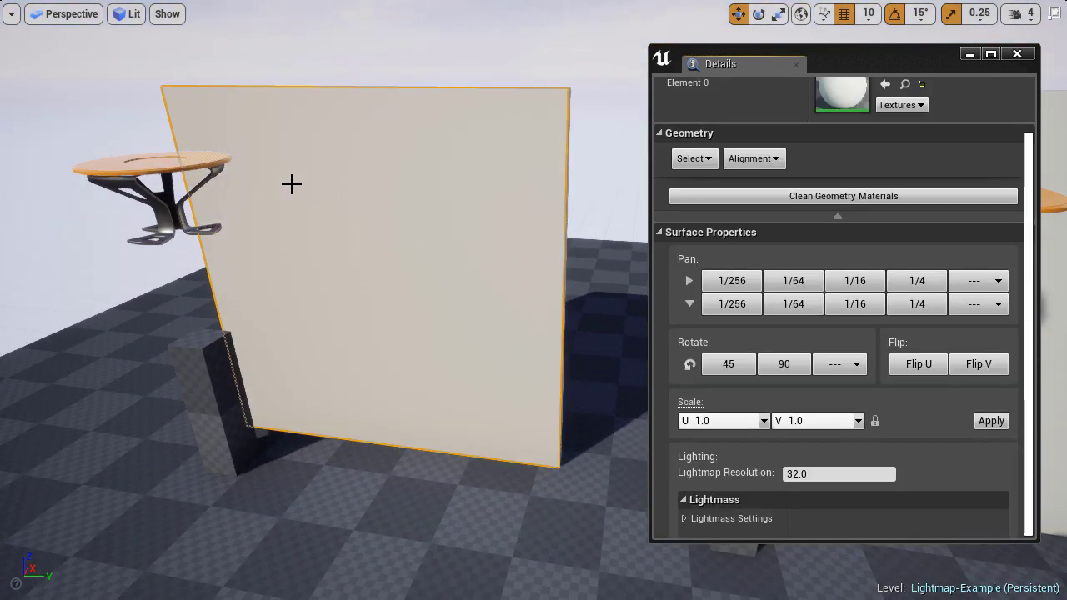
pyautogui.moveTo(291, 184); pyautogui.dragTo(359, 185, button='right')
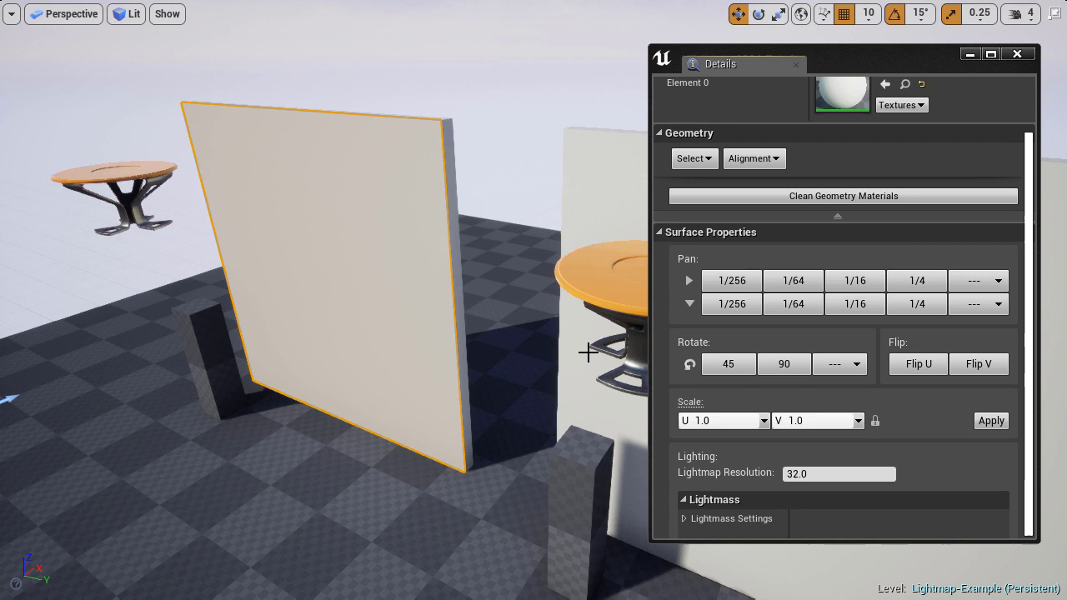
# Step: Change the surface's Lightmap Resolution from 32.0, rebuild the level, and close the Message Log
pyautogui.click(834, 474)
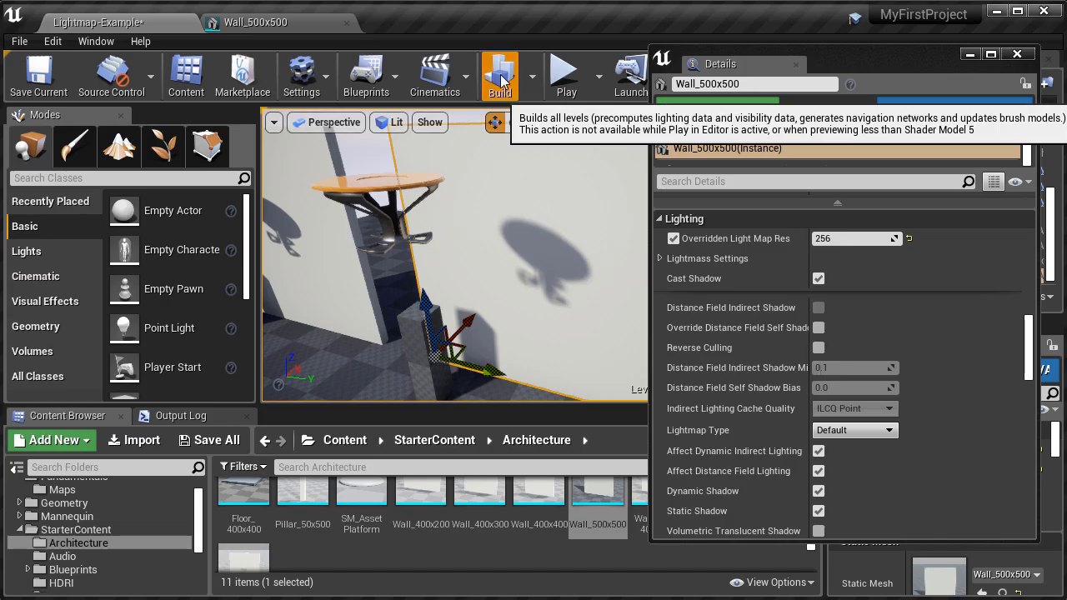
pyautogui.click(502, 80)
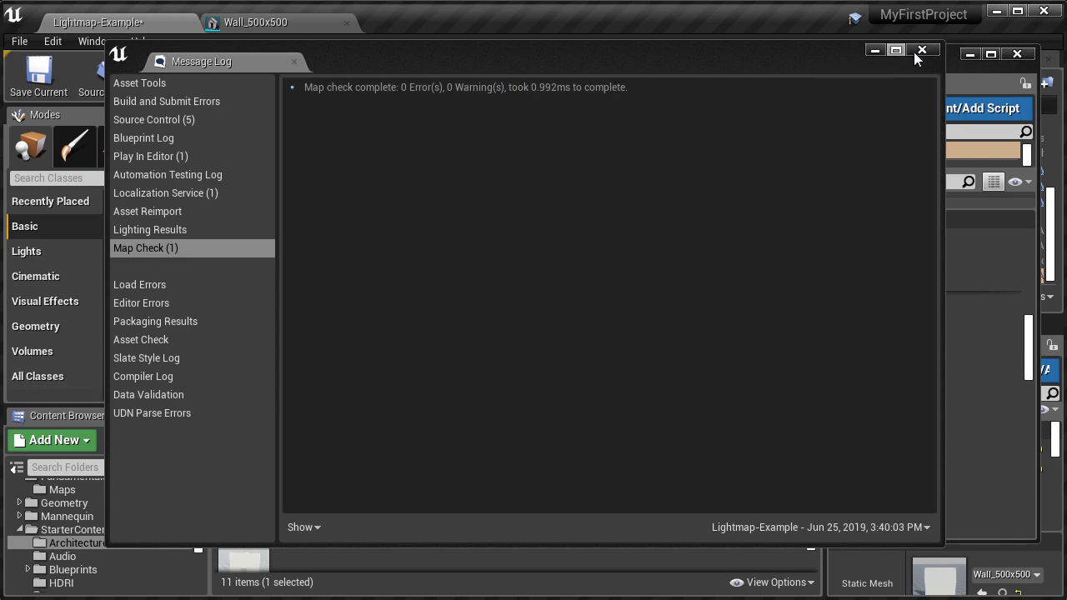
pyautogui.click(921, 50)
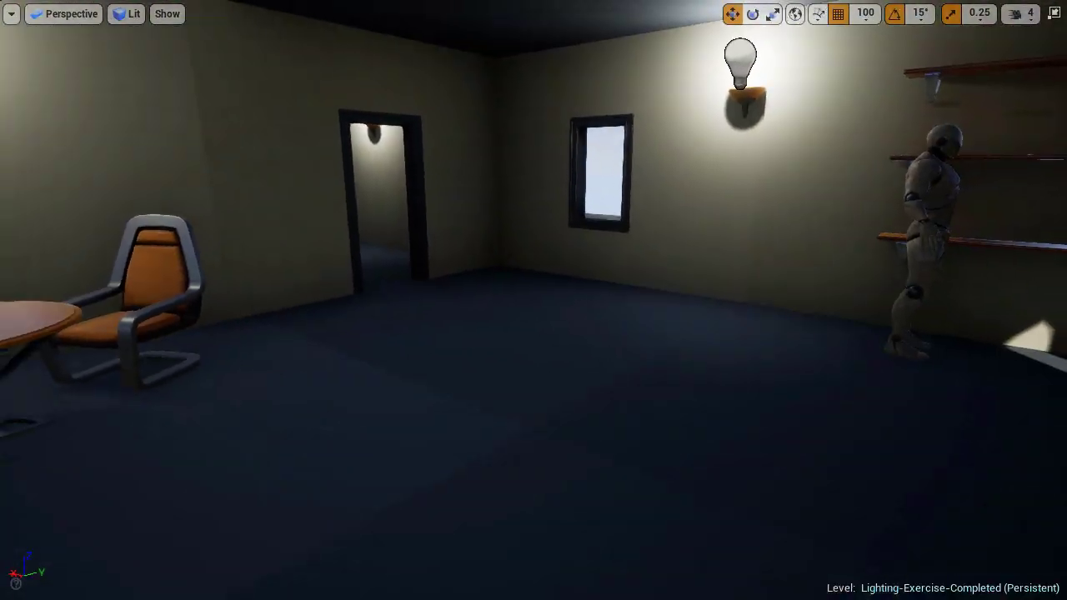
# Step: Fly from the lamp-lit room through the corridor and courtyard toward the building
pyautogui.moveTo(612, 311); pyautogui.dragTo(612, 311, button='right')
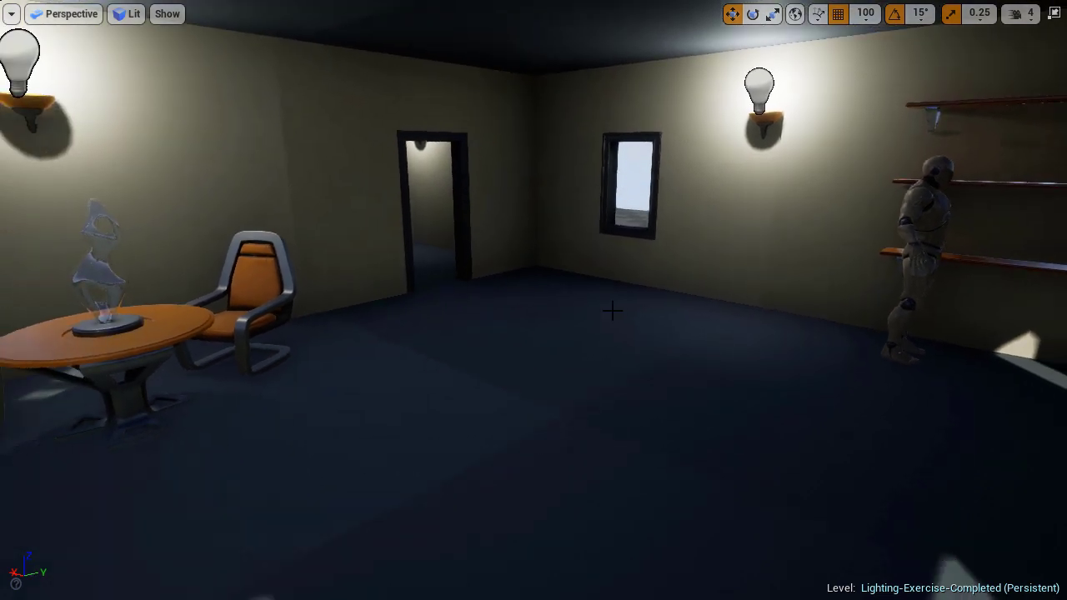
pyautogui.moveTo(612, 312); pyautogui.dragTo(612, 311, button='right')
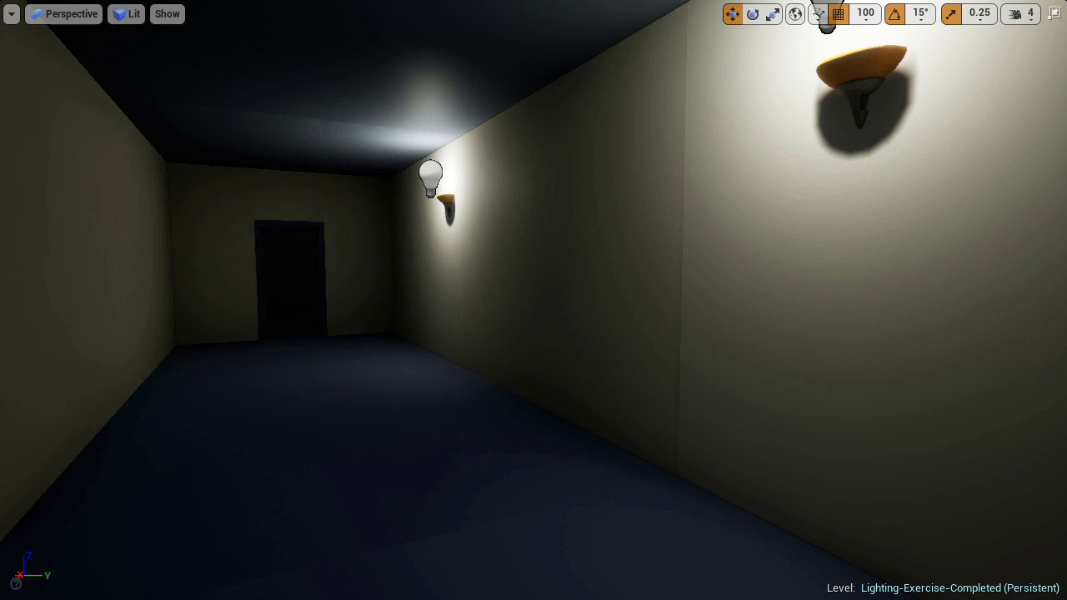
pyautogui.moveTo(534, 300); pyautogui.dragTo(509, 301, button='right')
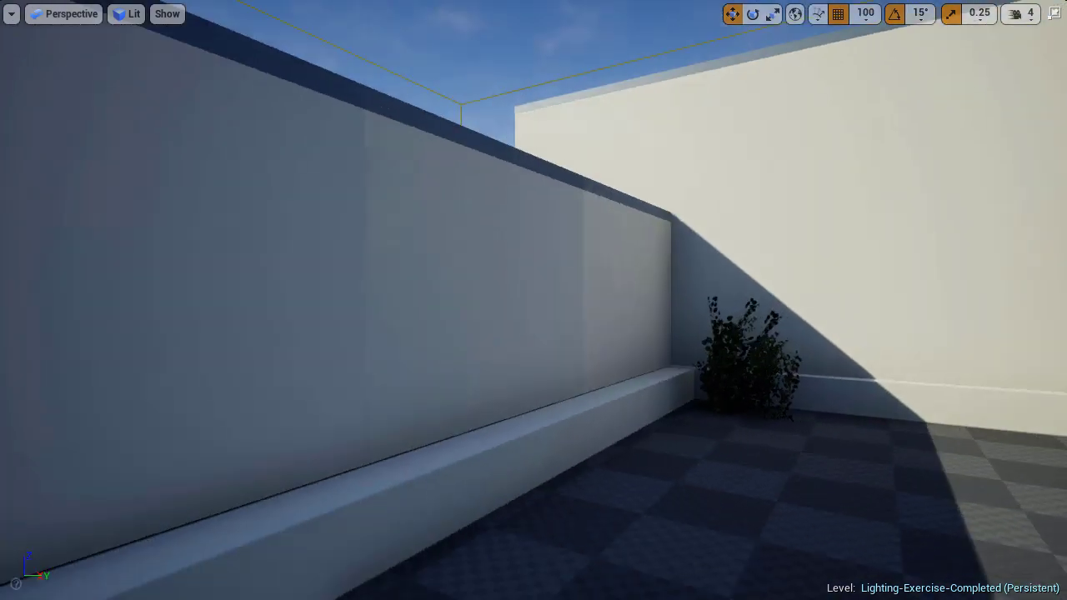
pyautogui.moveTo(534, 301); pyautogui.dragTo(488, 297, button='right')
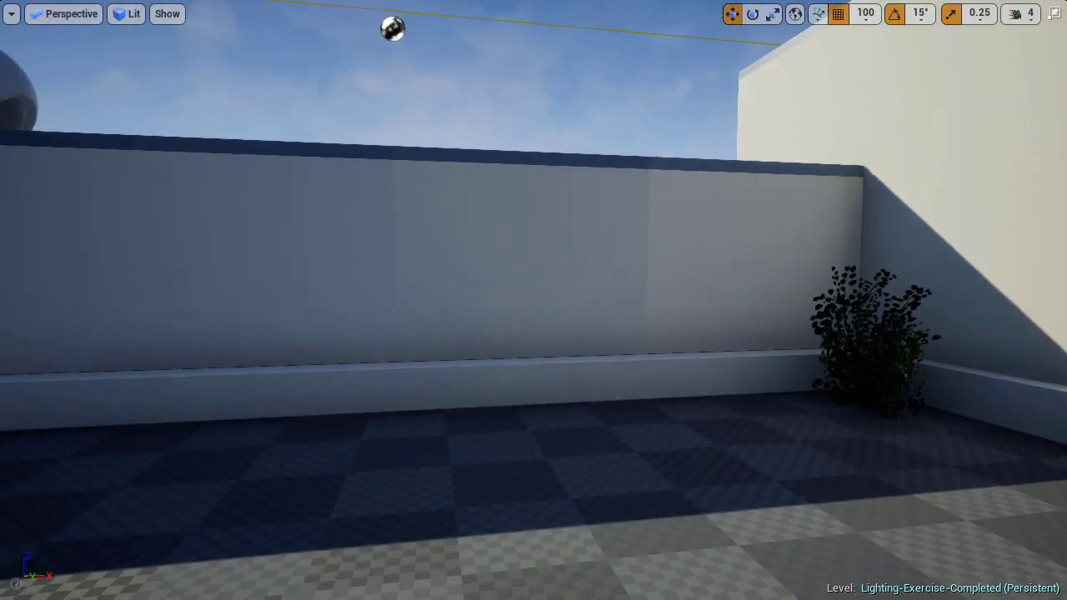
pyautogui.moveTo(533, 300); pyautogui.dragTo(500, 300, button='right')
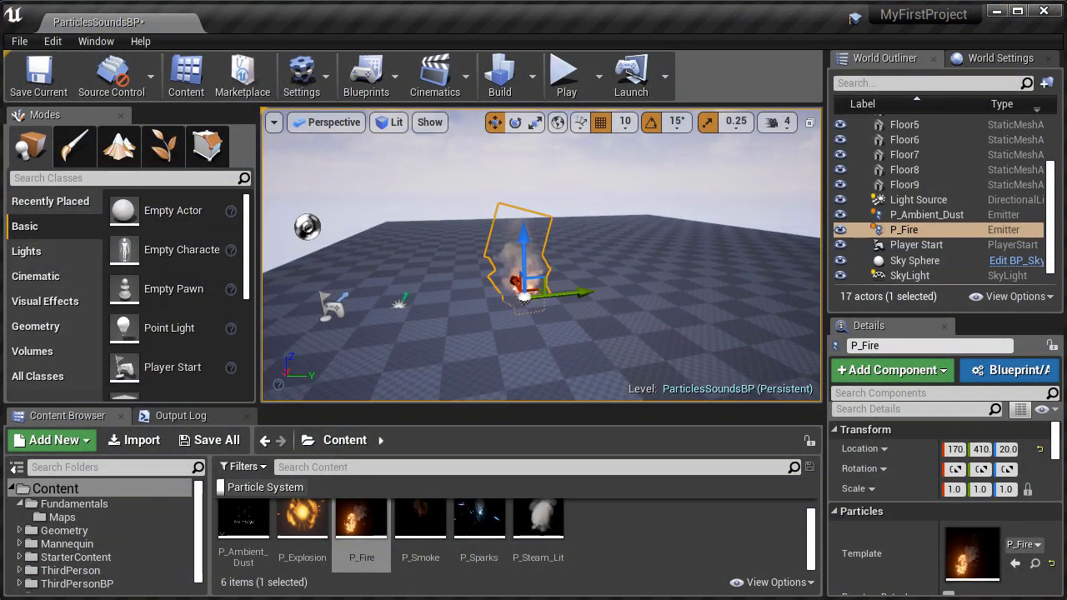
# Step: Place the P_Smoke, P_Sparks and P_Steam_Lit emitters next to the fire
pyautogui.click(398, 302)
pyautogui.moveTo(398, 302); pyautogui.dragTo(467, 300, button='right')
pyautogui.moveTo(421, 519); pyautogui.dragTo(526, 288)
pyautogui.moveTo(479, 519); pyautogui.dragTo(528, 292)
pyautogui.moveTo(538, 519); pyautogui.dragTo(675, 296)
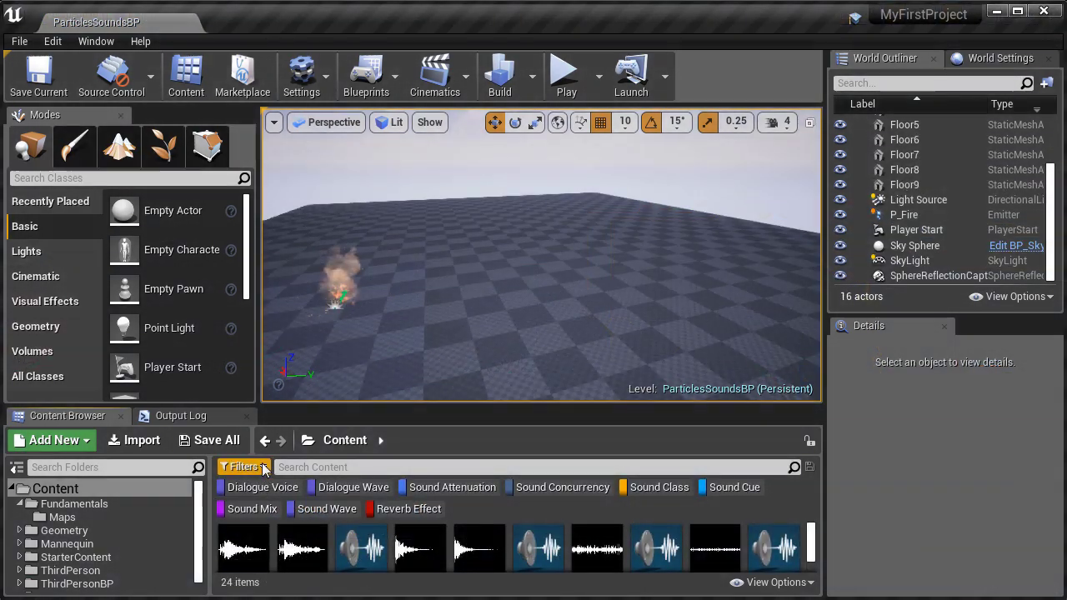
# Step: Filter the Content Browser to Sound Cue and Sound Wave instead of all Sounds
pyautogui.click(242, 467)
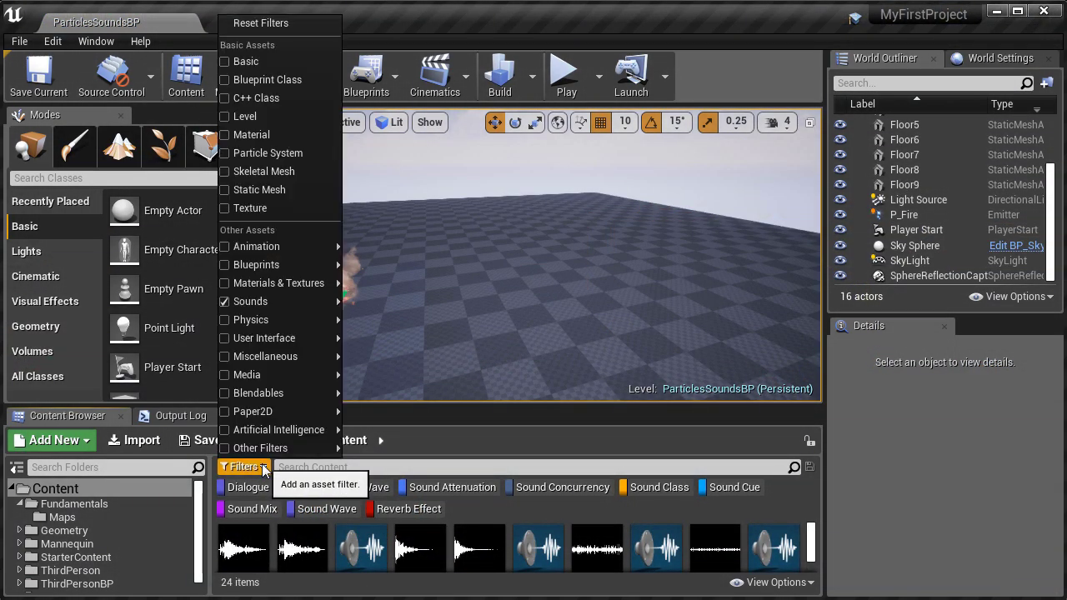
pyautogui.click(225, 303)
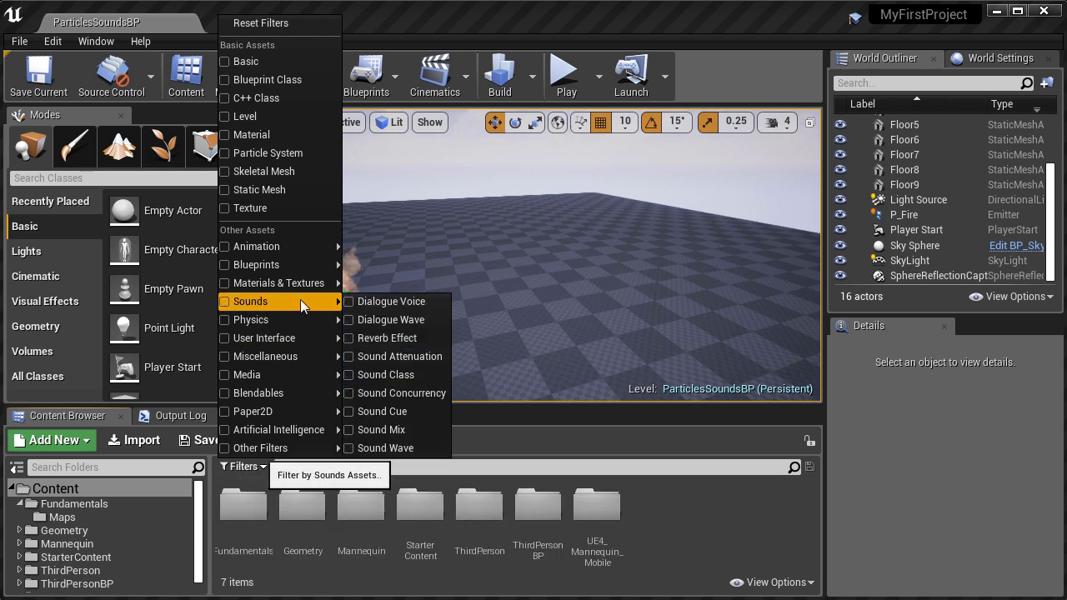
pyautogui.click(348, 412)
pyautogui.click(350, 449)
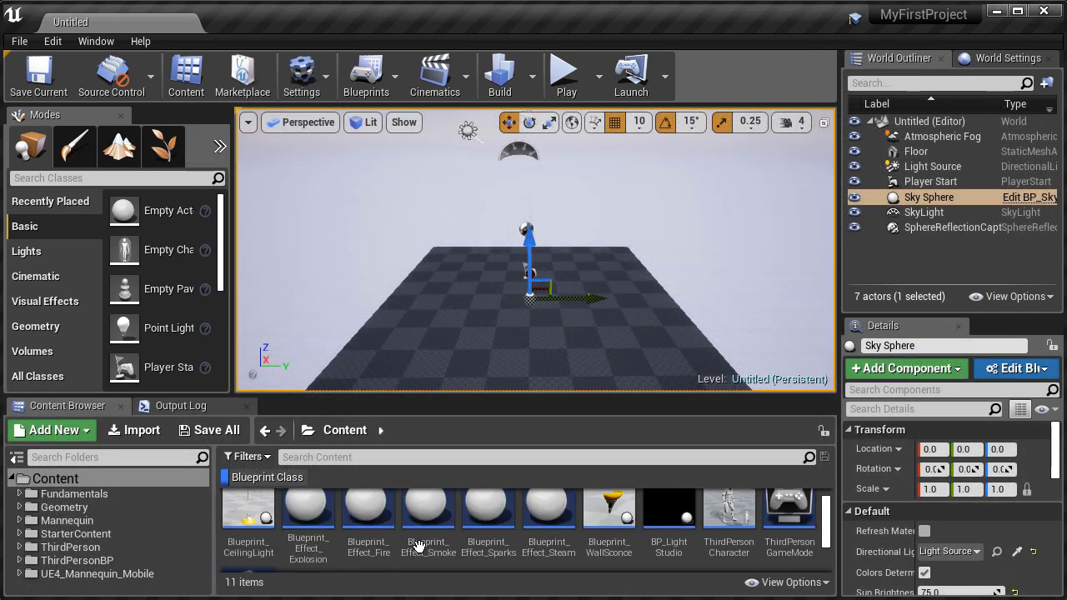
# Step: Place Blueprint_CeilingLight in the level and pan ThirdPersonCharacter's Event Graph
pyautogui.moveTo(244, 517); pyautogui.dragTo(478, 288)
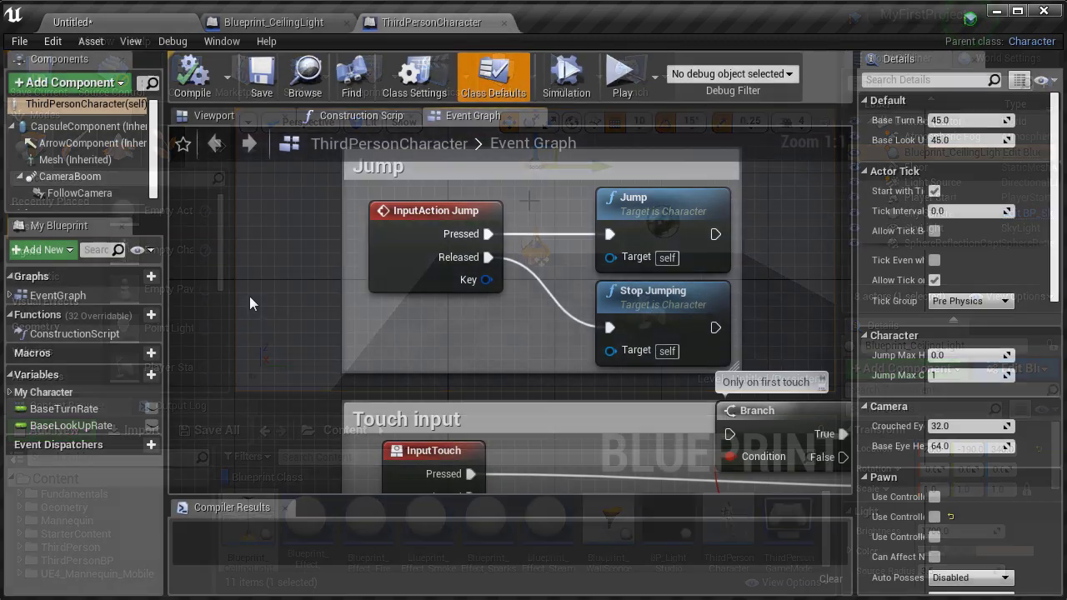
pyautogui.scroll(-1, 249, 296)
pyautogui.moveTo(250, 276); pyautogui.dragTo(238, 438, button='right')
# Step: Bring the Jump and Touch input sections into view, then check the Construction Script and Viewport tabs
pyautogui.scroll(-4, 427, 405)
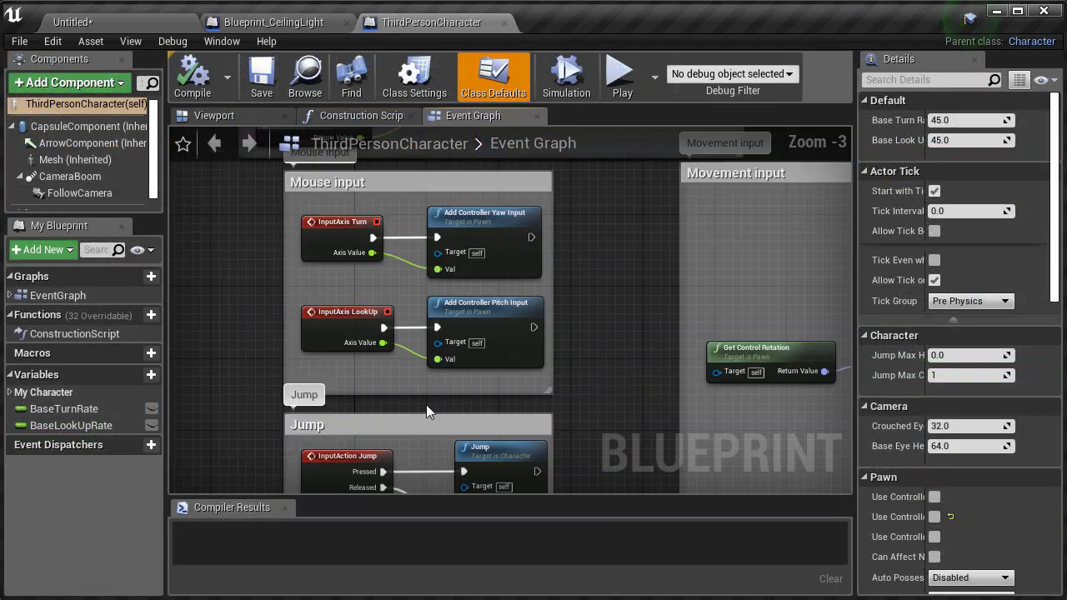
pyautogui.scroll(2, 546, 368)
pyautogui.moveTo(546, 368); pyautogui.dragTo(742, 406, button='right')
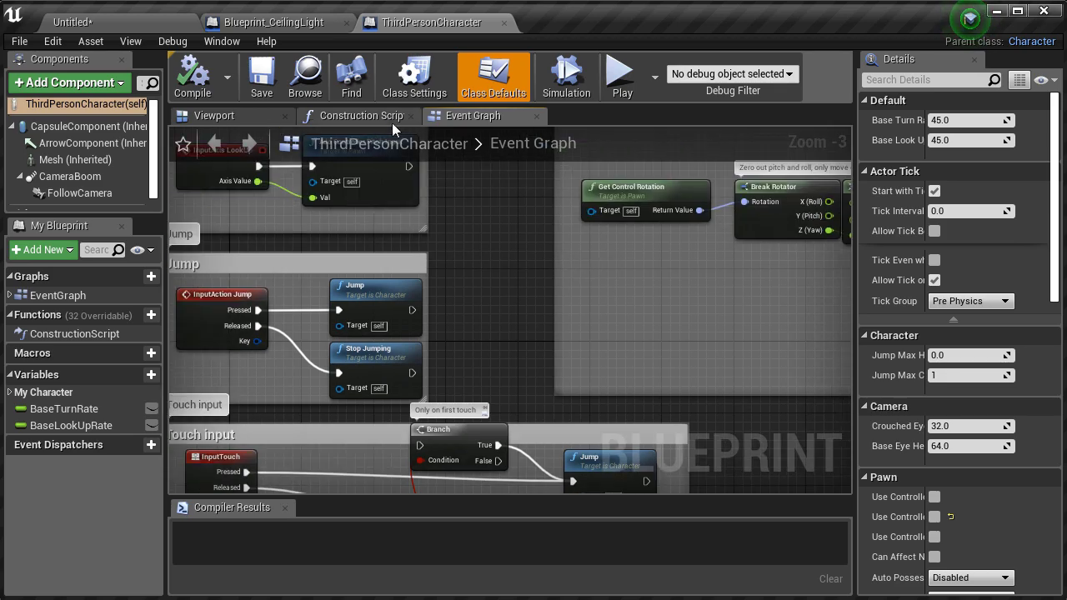
pyautogui.click(390, 117)
pyautogui.click(214, 115)
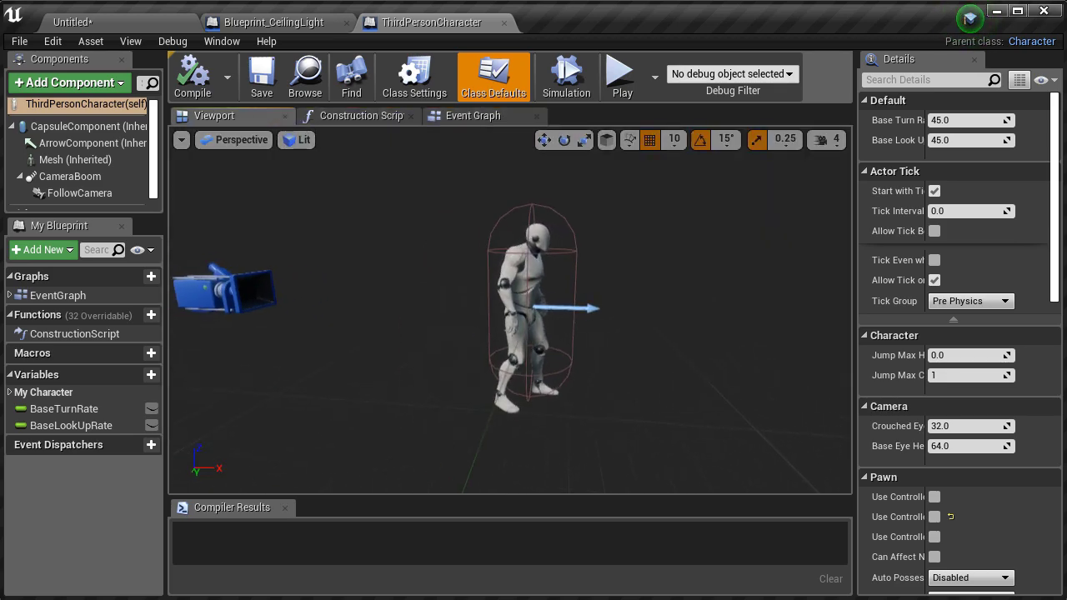